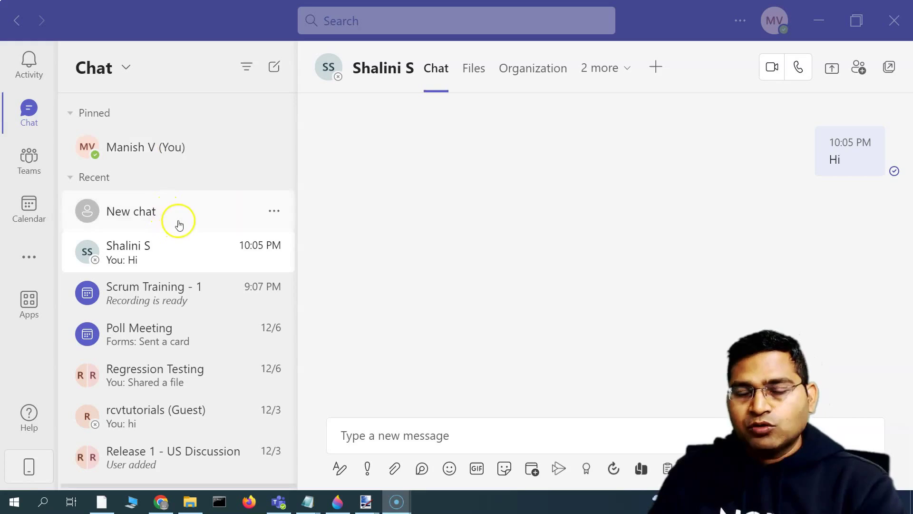
Switch from Teams to the browser showing the admin center's Active users list.
{"action": "left_click", "coordinate": [102, 501]}
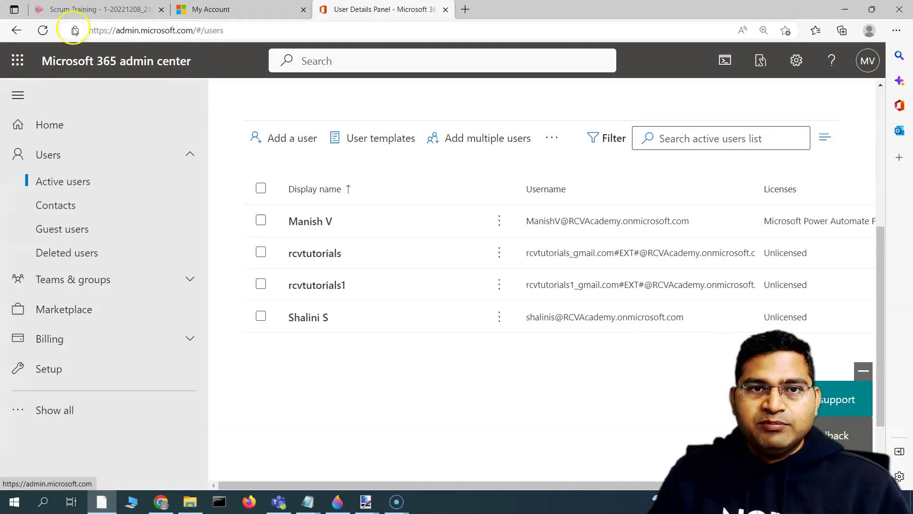
Browse the admin center Home page cards, then return to the Active users list.
{"action": "left_click", "coordinate": [122, 69]}
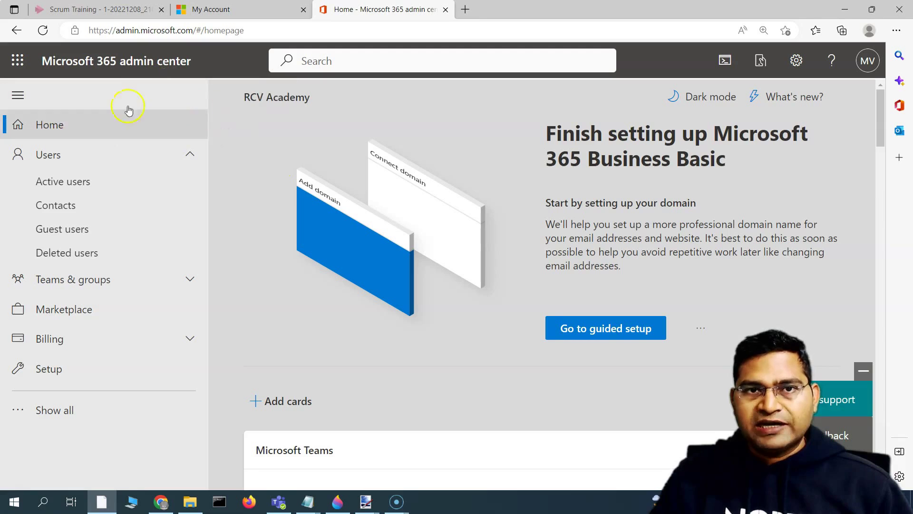
{"action": "scroll", "coordinate": [321, 300], "scroll_direction": "down", "scroll_amount": 2}
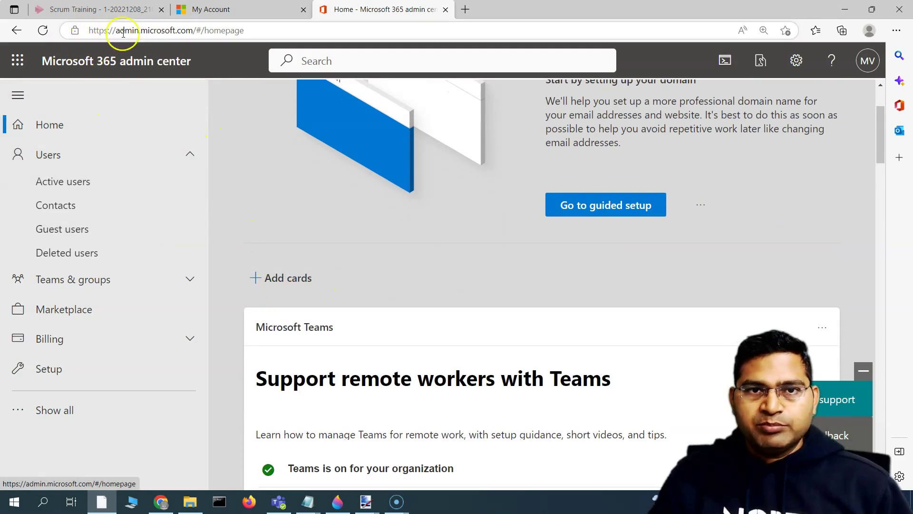
{"action": "scroll", "coordinate": [333, 368], "scroll_direction": "down", "scroll_amount": 10}
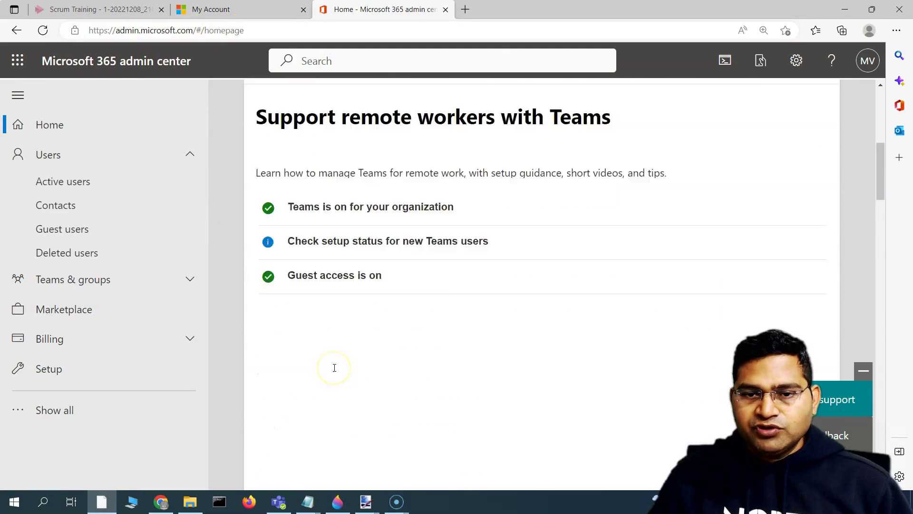
{"action": "scroll", "coordinate": [347, 326], "scroll_direction": "down", "scroll_amount": 4}
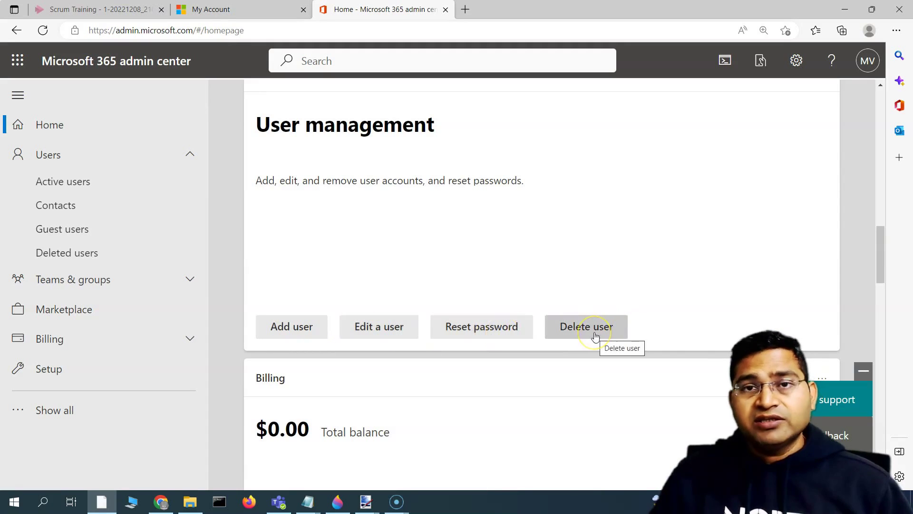
{"action": "scroll", "coordinate": [432, 252], "scroll_direction": "up", "scroll_amount": 8}
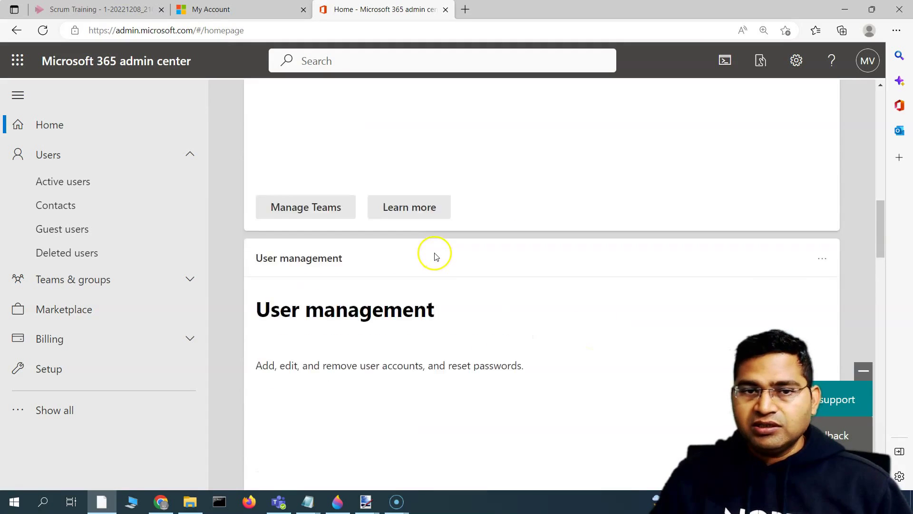
{"action": "left_click", "coordinate": [78, 185]}
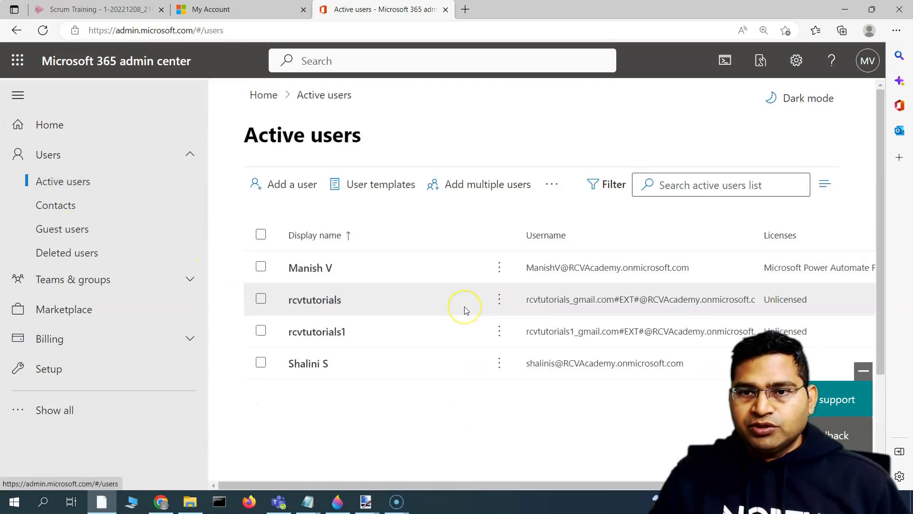
{"action": "scroll", "coordinate": [465, 310], "scroll_direction": "up", "scroll_amount": 1, "text": "ctrl"}
{"action": "scroll", "coordinate": [426, 311], "scroll_direction": "down", "scroll_amount": 2}
{"action": "scroll", "coordinate": [230, 219], "scroll_direction": "up", "scroll_amount": 1}
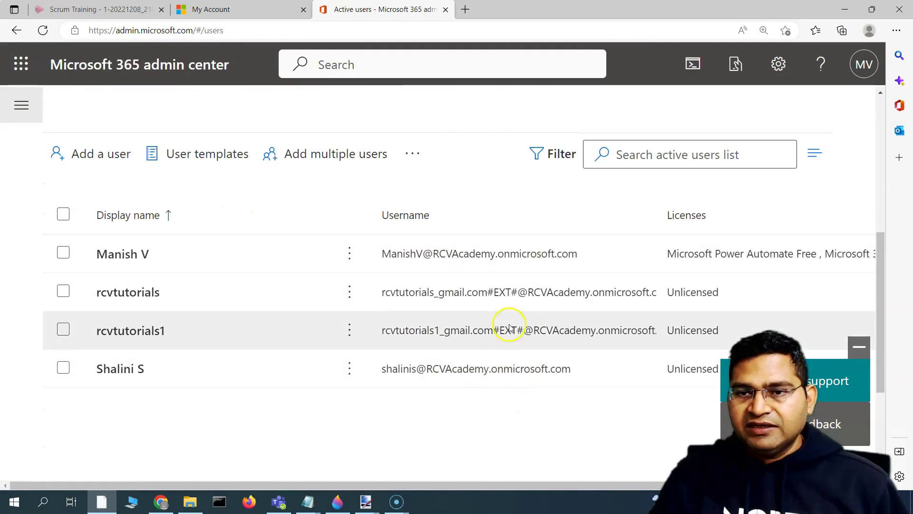
{"action": "scroll", "coordinate": [580, 345], "scroll_direction": "down", "scroll_amount": 1}
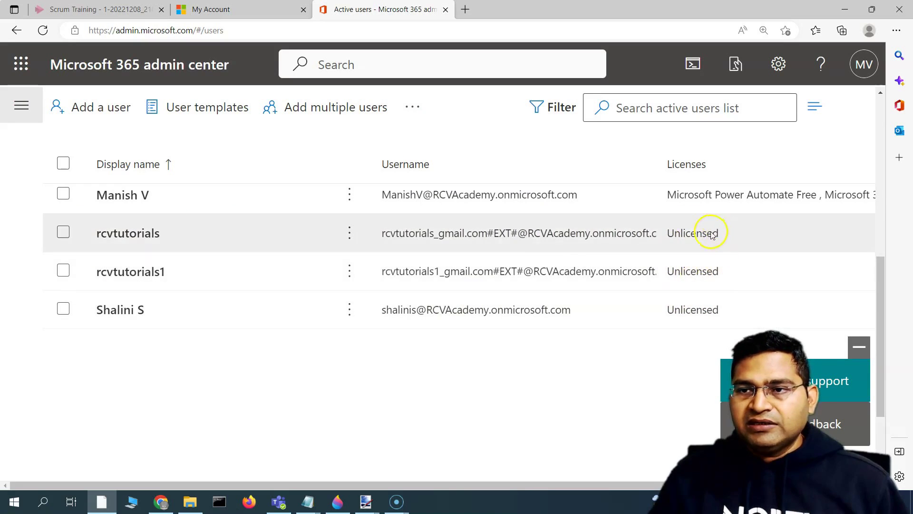
{"action": "scroll", "coordinate": [186, 204], "scroll_direction": "up", "scroll_amount": 1}
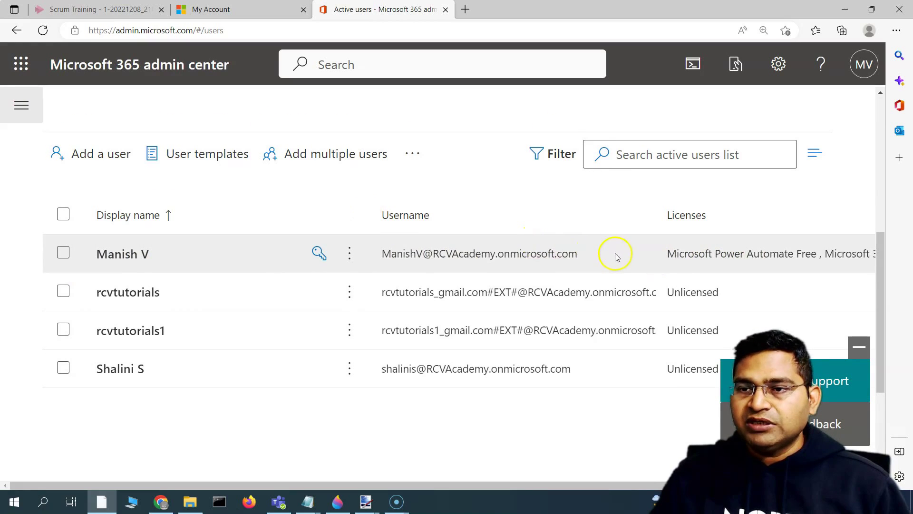
{"action": "scroll", "coordinate": [616, 256], "scroll_direction": "down", "scroll_amount": 1}
{"action": "scroll", "coordinate": [454, 340], "scroll_direction": "up", "scroll_amount": 1}
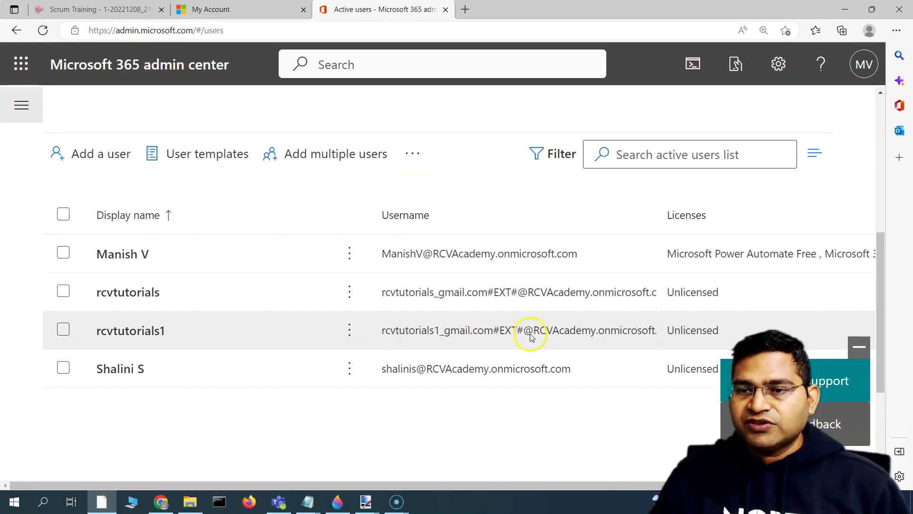
{"action": "left_click", "coordinate": [618, 332]}
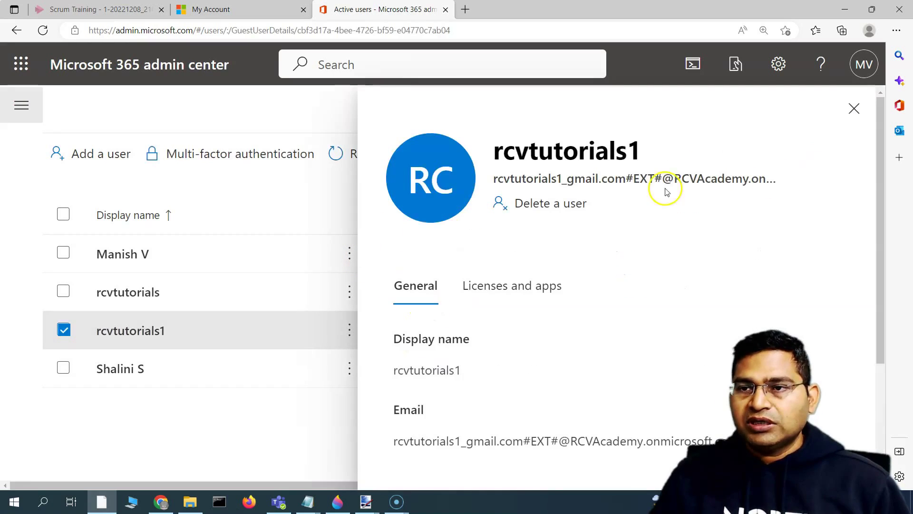
{"action": "scroll", "coordinate": [594, 379], "scroll_direction": "down", "scroll_amount": 2}
{"action": "left_click_drag", "start_coordinate": [391, 327], "coordinate": [524, 323]}
{"action": "scroll", "coordinate": [612, 327], "scroll_direction": "down", "scroll_amount": 1}
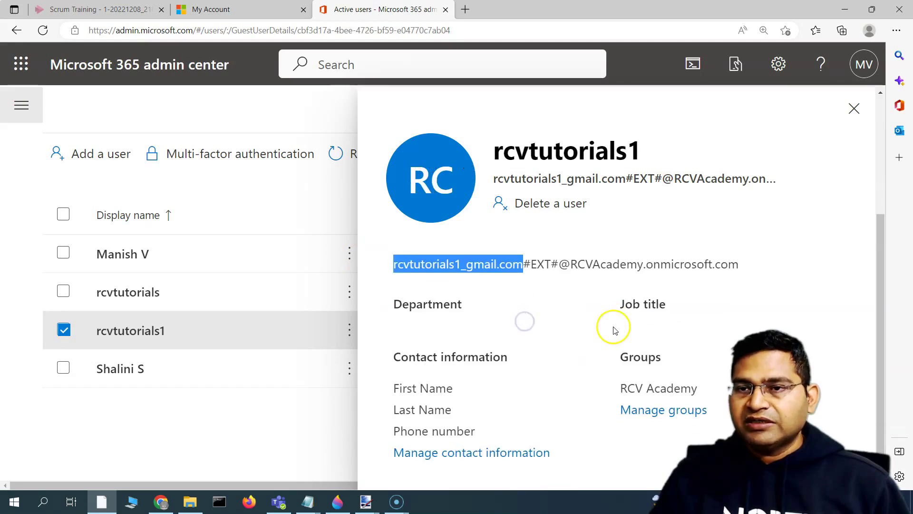
{"action": "scroll", "coordinate": [546, 333], "scroll_direction": "up", "scroll_amount": 3}
{"action": "left_click", "coordinate": [855, 109]}
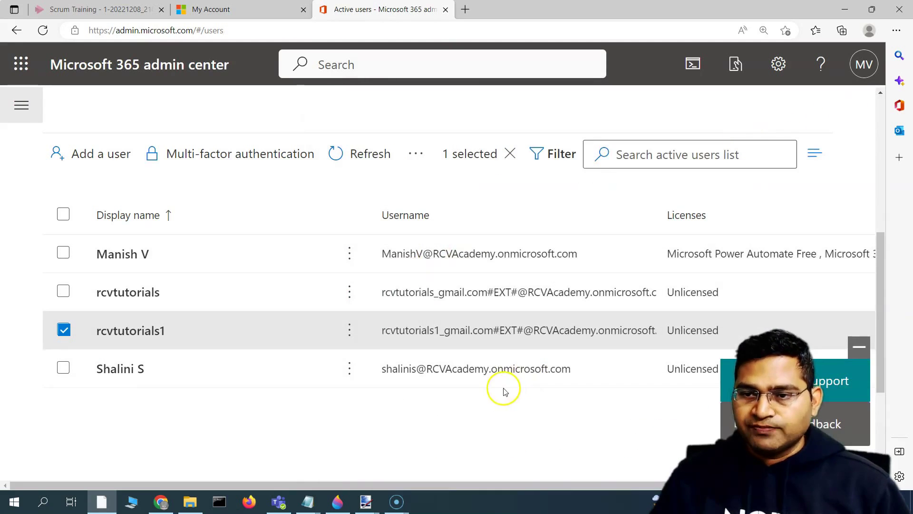
{"action": "scroll", "coordinate": [504, 381], "scroll_direction": "up", "scroll_amount": 5}
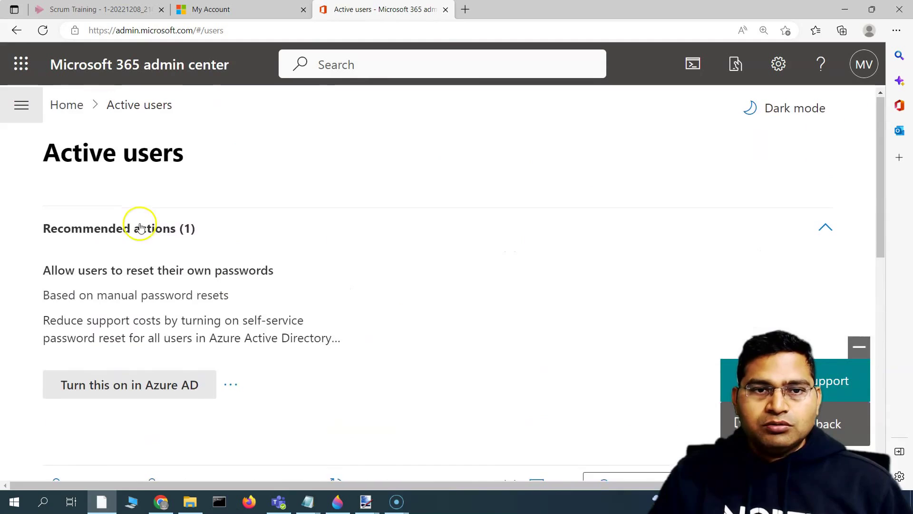
{"action": "left_click", "coordinate": [71, 115]}
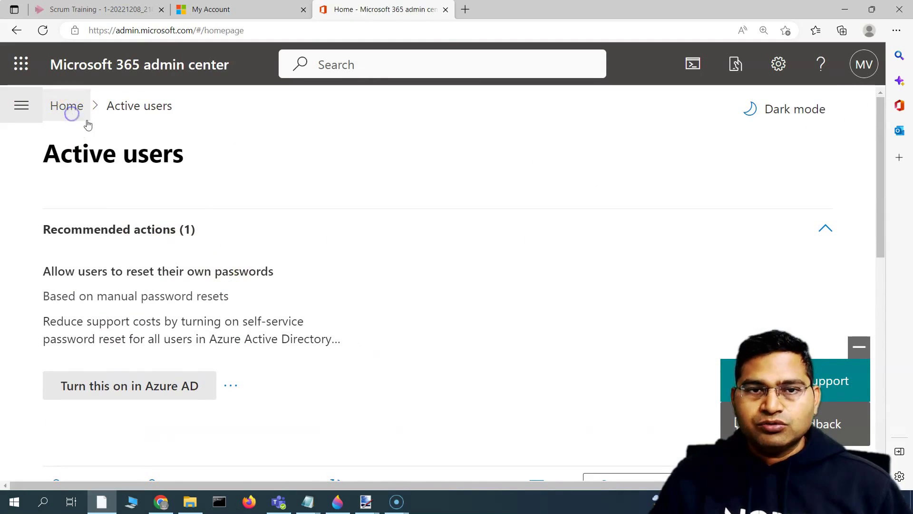
{"action": "scroll", "coordinate": [285, 266], "scroll_direction": "down", "scroll_amount": 5}
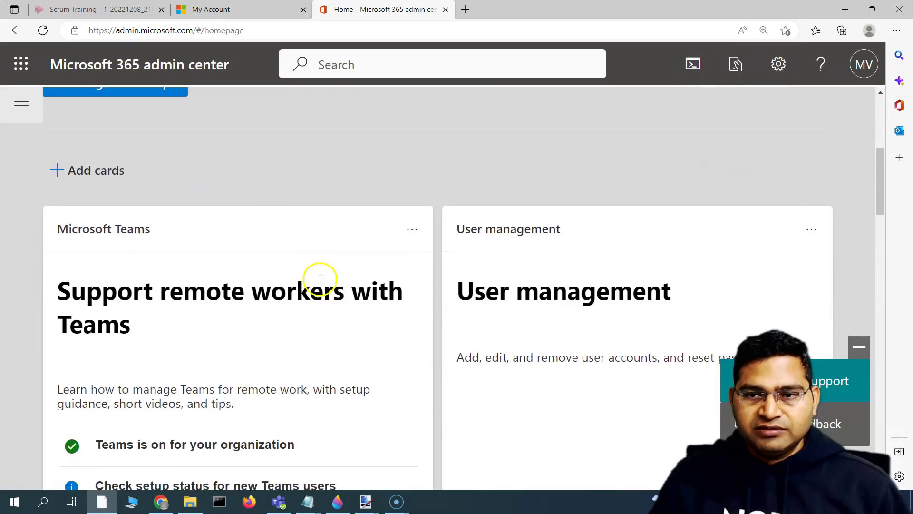
{"action": "key", "text": "ctrl+minus"}
{"action": "scroll", "coordinate": [465, 297], "scroll_direction": "down", "scroll_amount": 10}
{"action": "scroll", "coordinate": [465, 298], "scroll_direction": "up", "scroll_amount": 3}
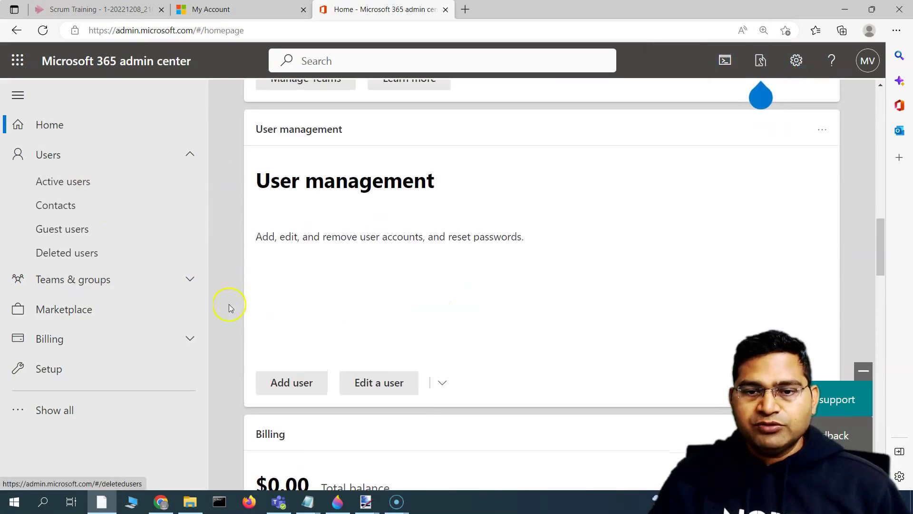
{"action": "left_click", "coordinate": [90, 188]}
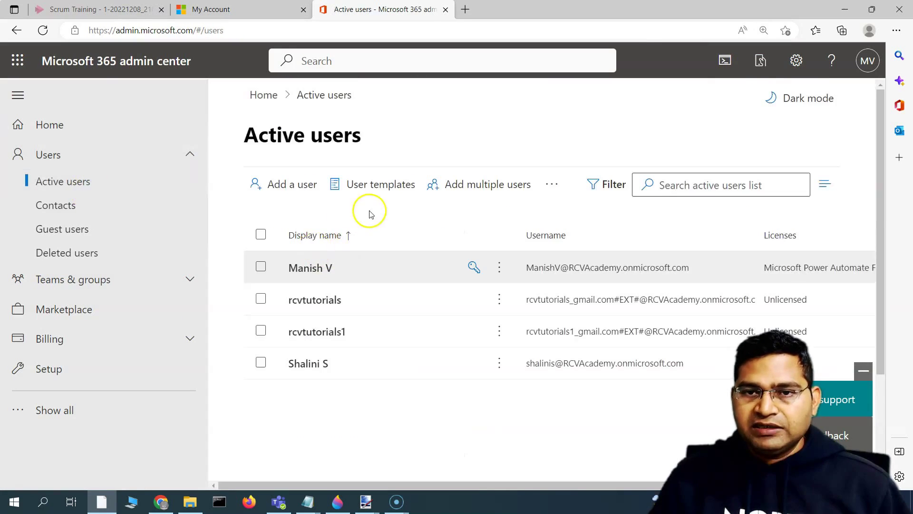
Add a user with first name, last name and username, keeping password options, and continue.
{"action": "left_click", "coordinate": [290, 186]}
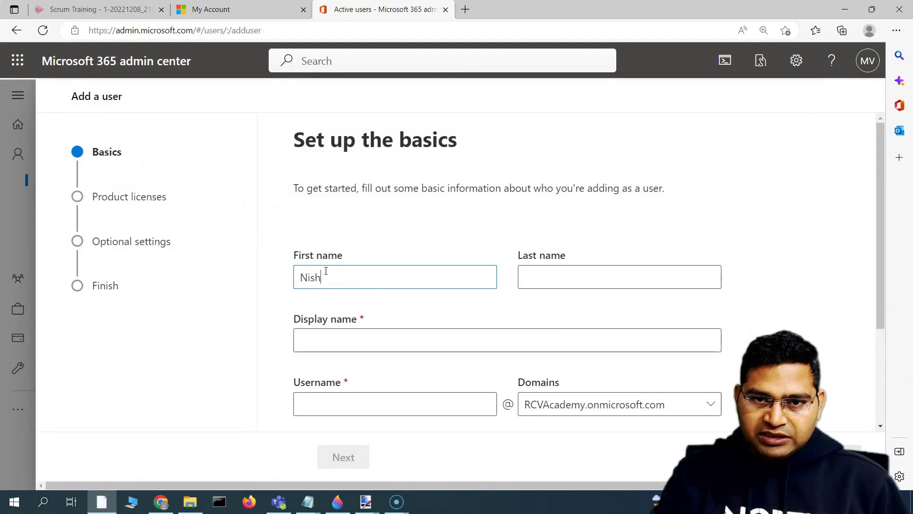
{"action": "left_click", "coordinate": [604, 277]}
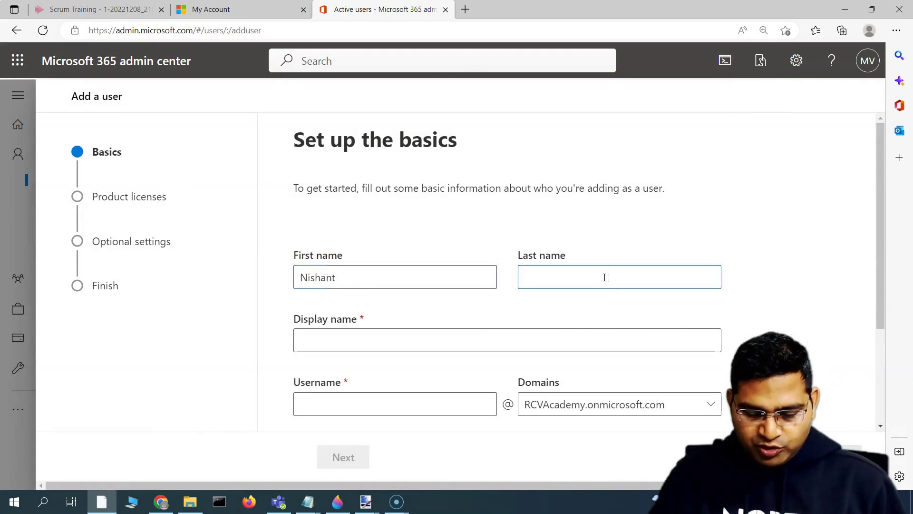
{"action": "left_click", "coordinate": [353, 340]}
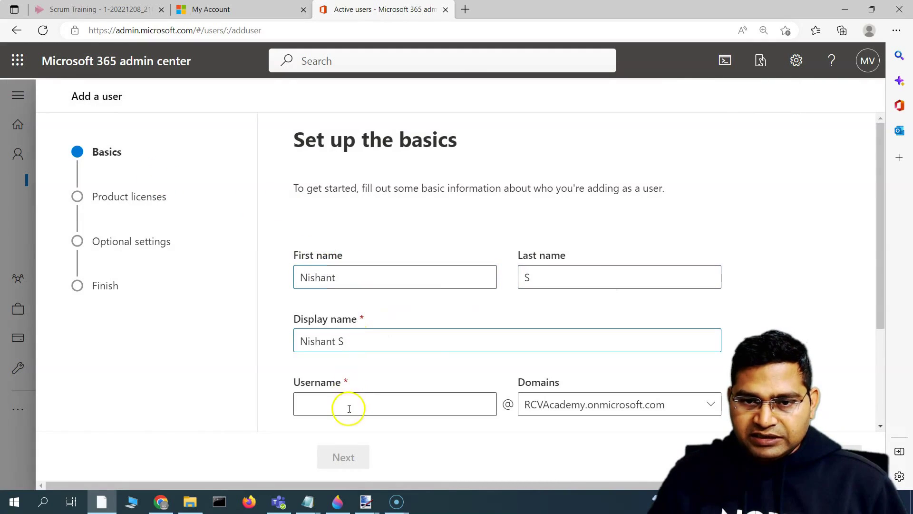
{"action": "scroll", "coordinate": [320, 308], "scroll_direction": "down", "scroll_amount": 1}
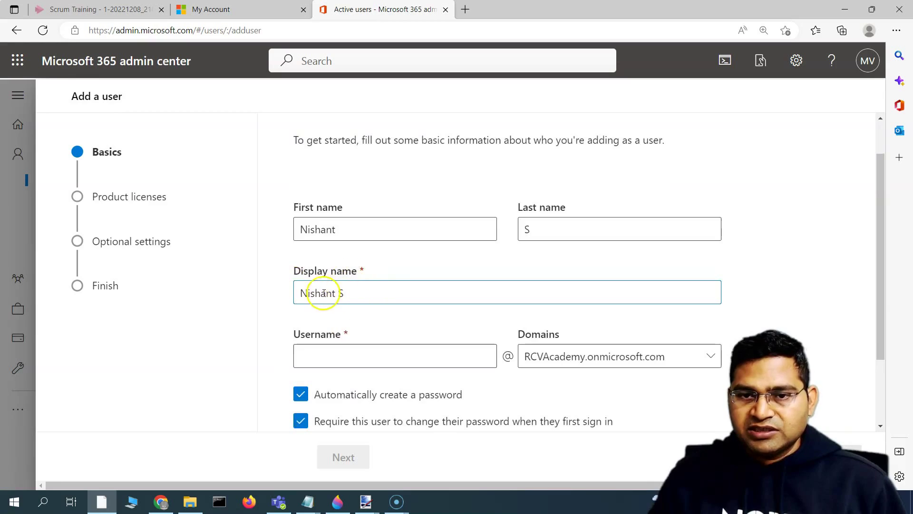
{"action": "left_click", "coordinate": [360, 355]}
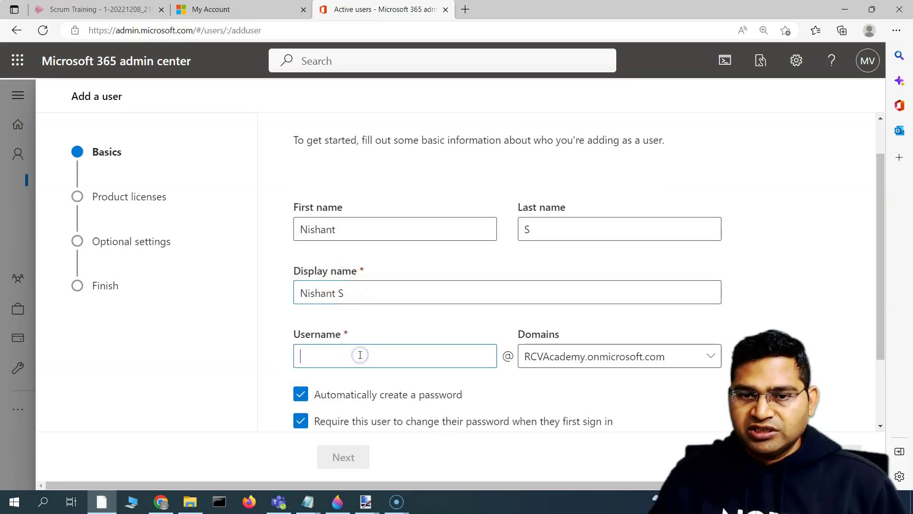
{"action": "type", "text": "nishant"}
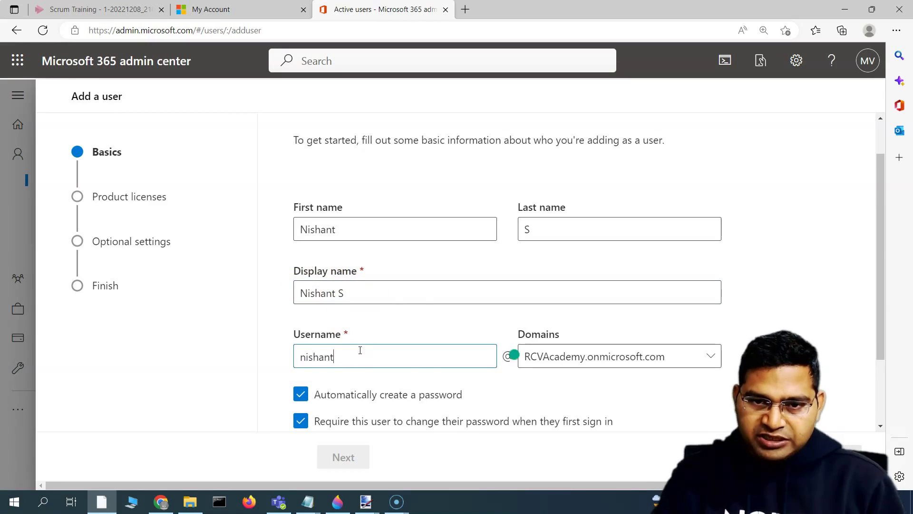
{"action": "type", "text": "s"}
{"action": "scroll", "coordinate": [316, 292], "scroll_direction": "down", "scroll_amount": 2}
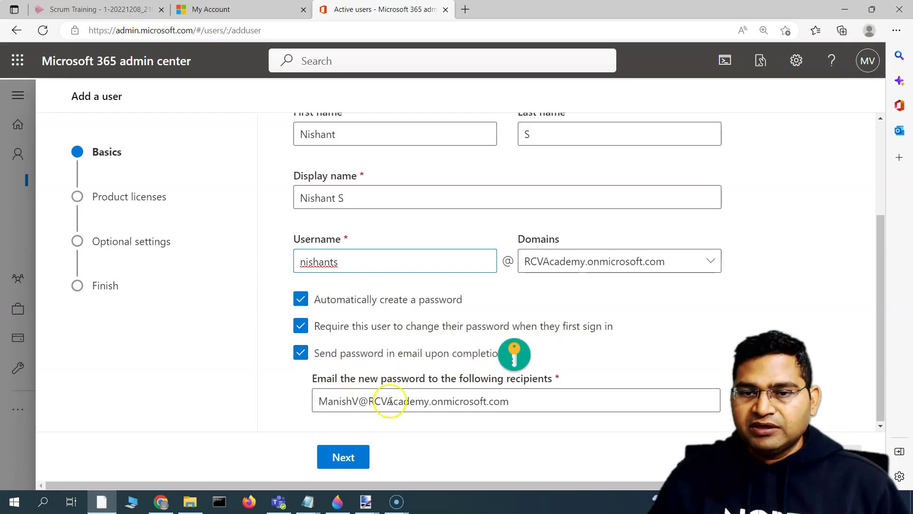
{"action": "left_click_drag", "start_coordinate": [510, 400], "coordinate": [304, 401]}
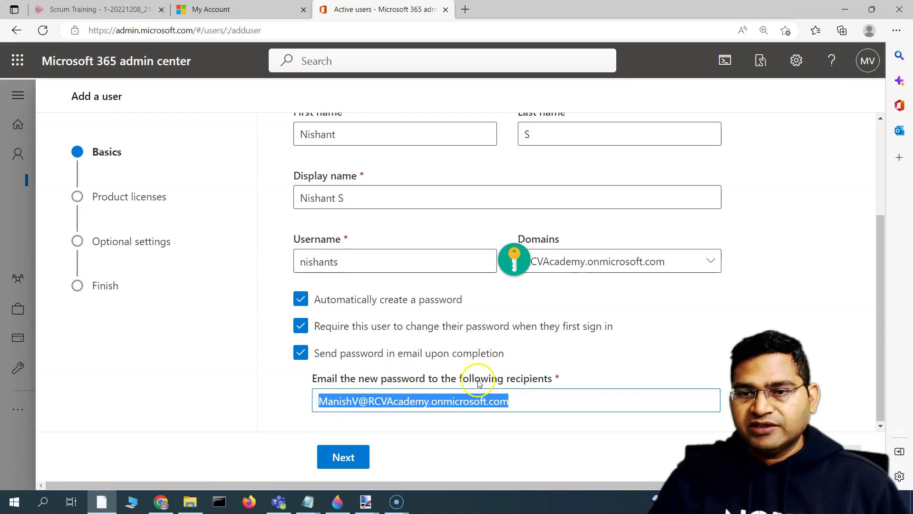
{"action": "left_click", "coordinate": [344, 457]}
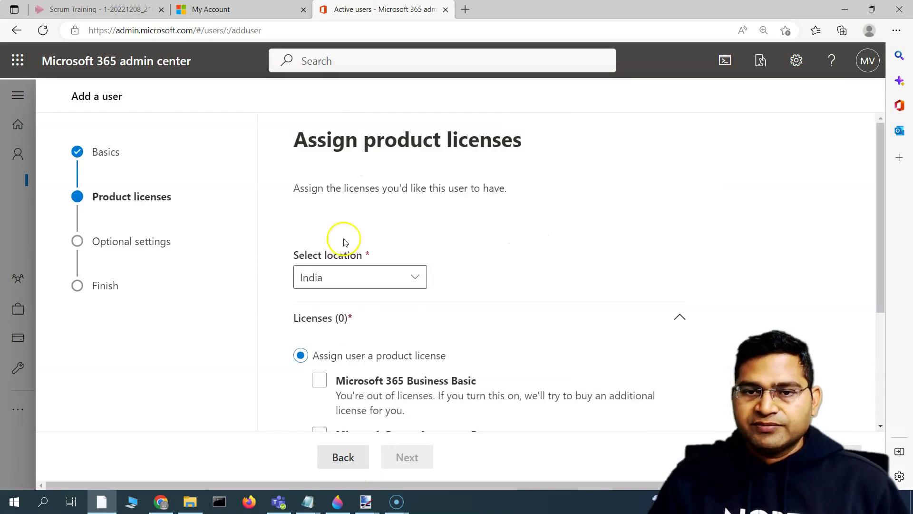
Assign Microsoft 365 Business Basic and Microsoft Power Automate Free licenses and proceed.
{"action": "scroll", "coordinate": [342, 228], "scroll_direction": "down", "scroll_amount": 2}
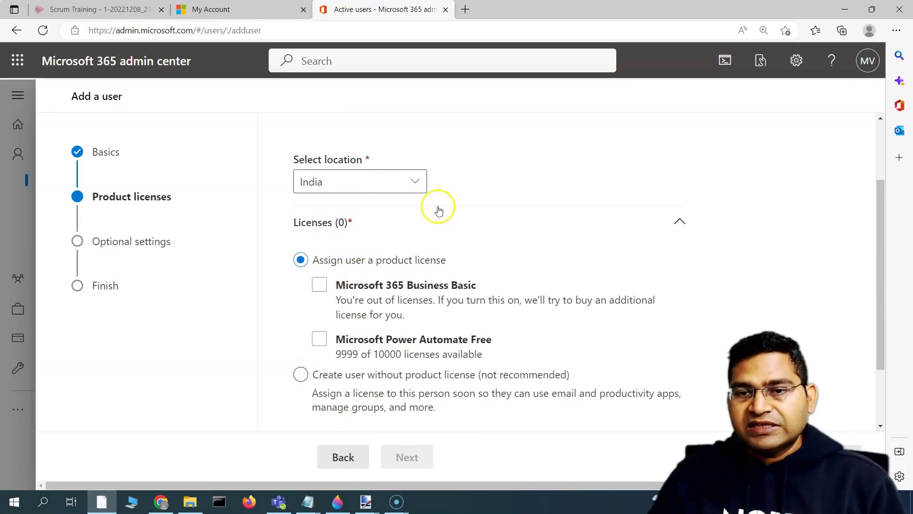
{"action": "left_click", "coordinate": [301, 375]}
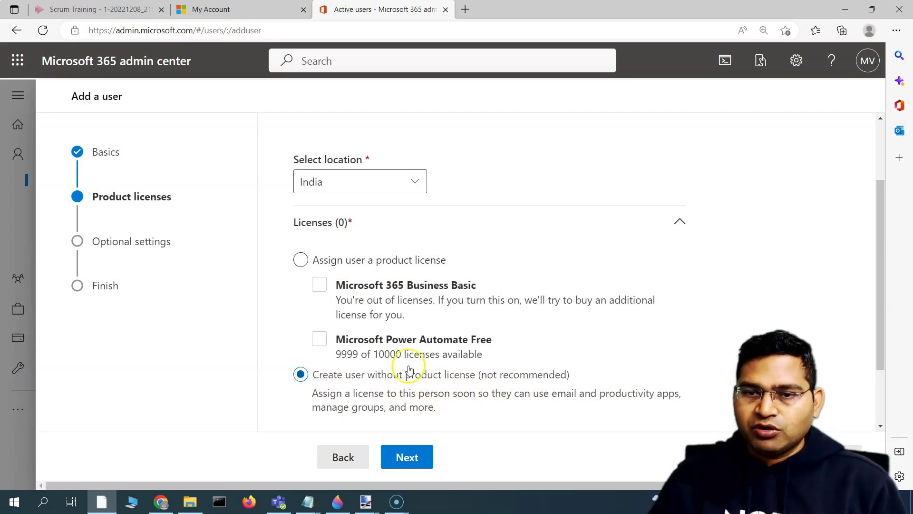
{"action": "left_click", "coordinate": [299, 260]}
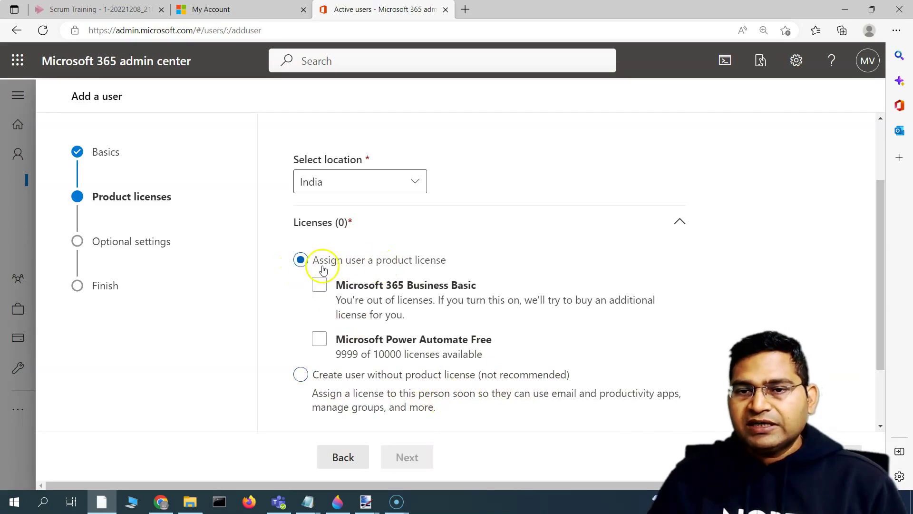
{"action": "left_click", "coordinate": [320, 288]}
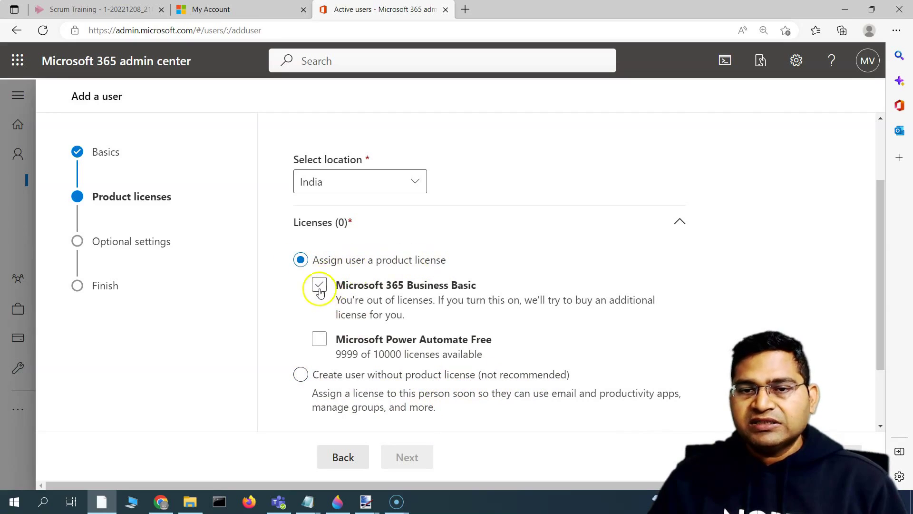
{"action": "left_click", "coordinate": [319, 287]}
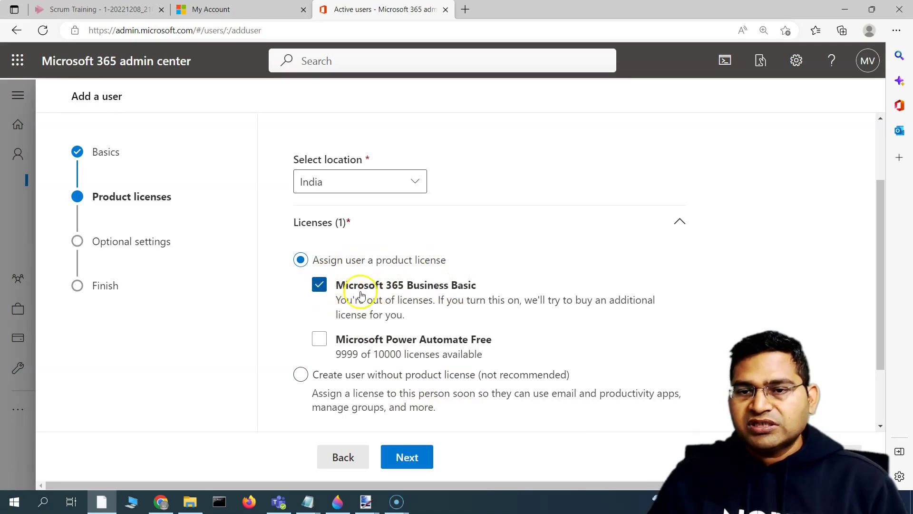
{"action": "left_click", "coordinate": [321, 340]}
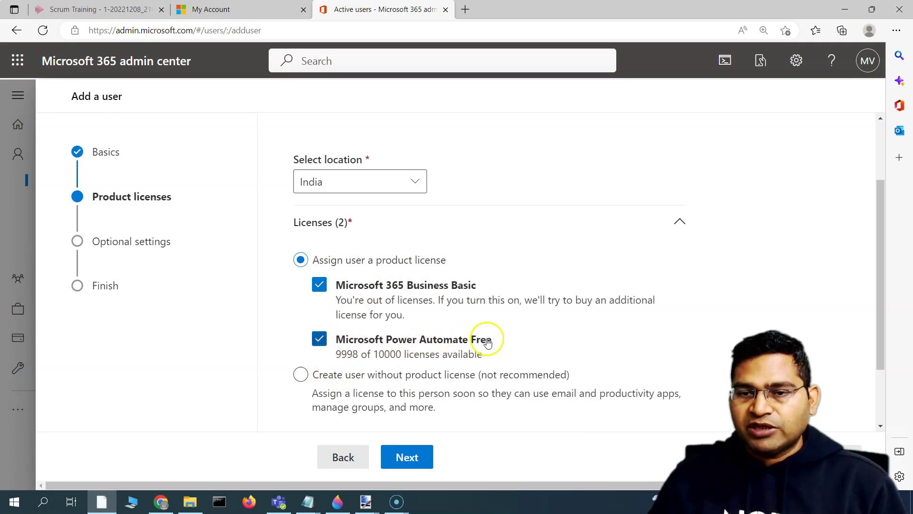
{"action": "scroll", "coordinate": [423, 316], "scroll_direction": "down", "scroll_amount": 1}
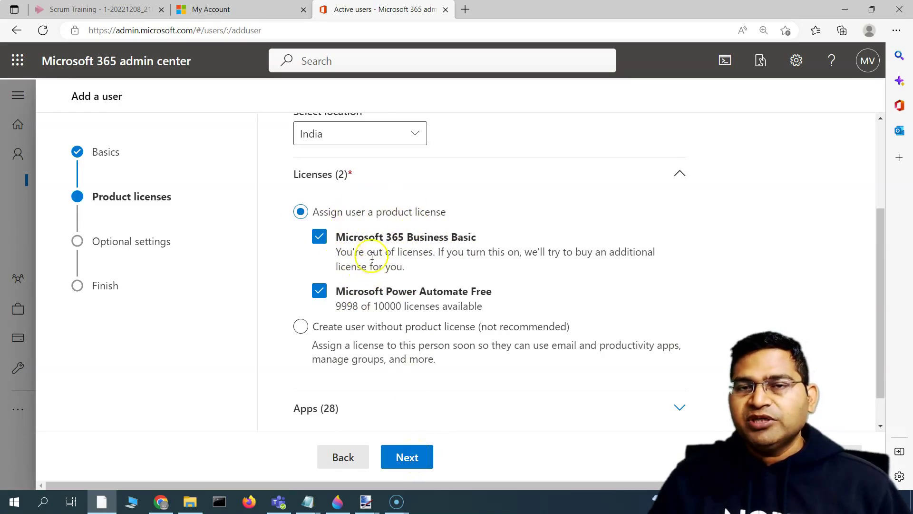
{"action": "scroll", "coordinate": [395, 260], "scroll_direction": "up", "scroll_amount": 1}
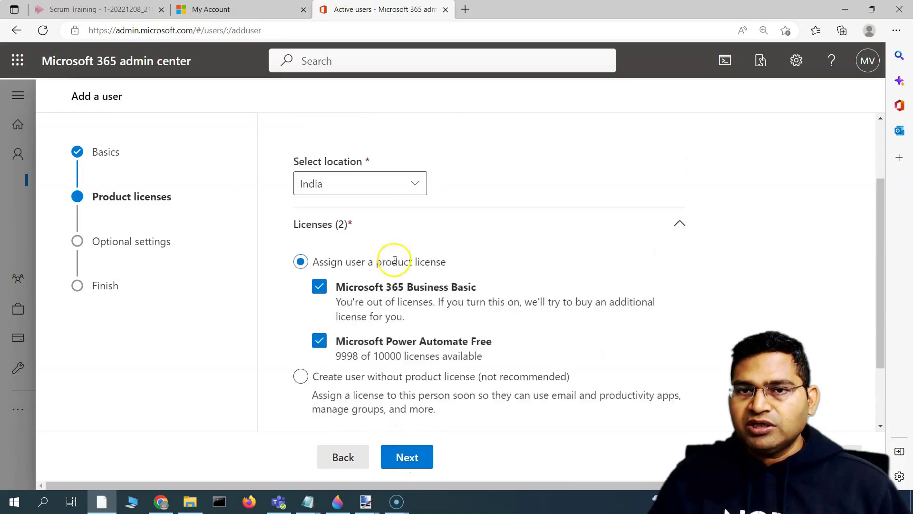
{"action": "scroll", "coordinate": [400, 349], "scroll_direction": "down", "scroll_amount": 2}
{"action": "left_click", "coordinate": [417, 456]}
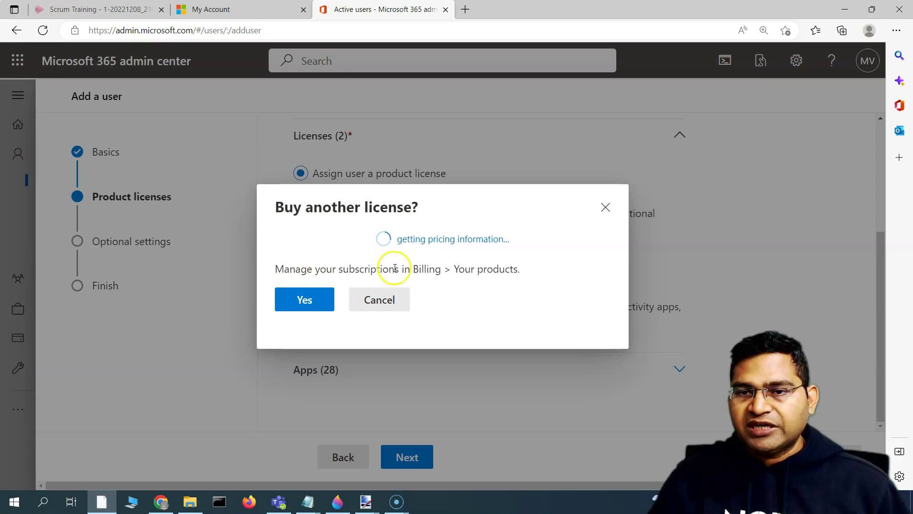
Confirm buying another Business Basic license at AUD 8.2 per month.
{"action": "left_click_drag", "start_coordinate": [313, 240], "coordinate": [490, 240]}
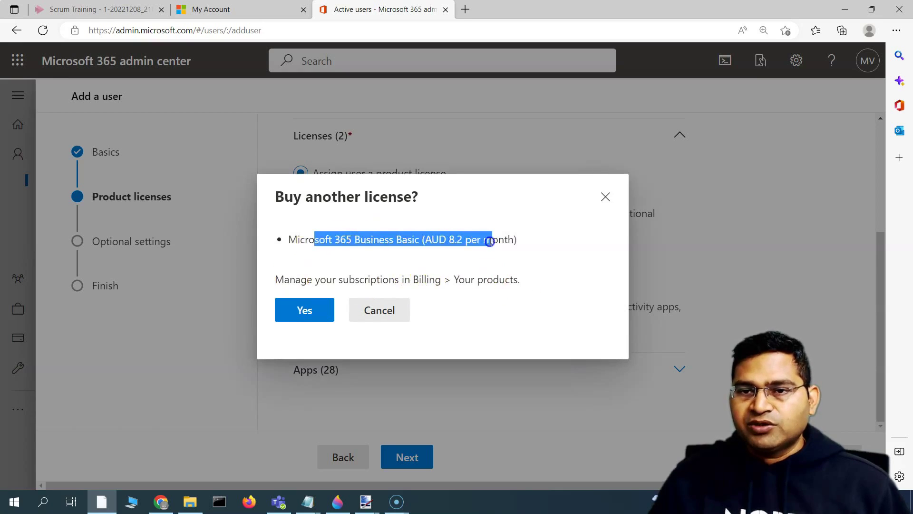
{"action": "left_click", "coordinate": [430, 240]}
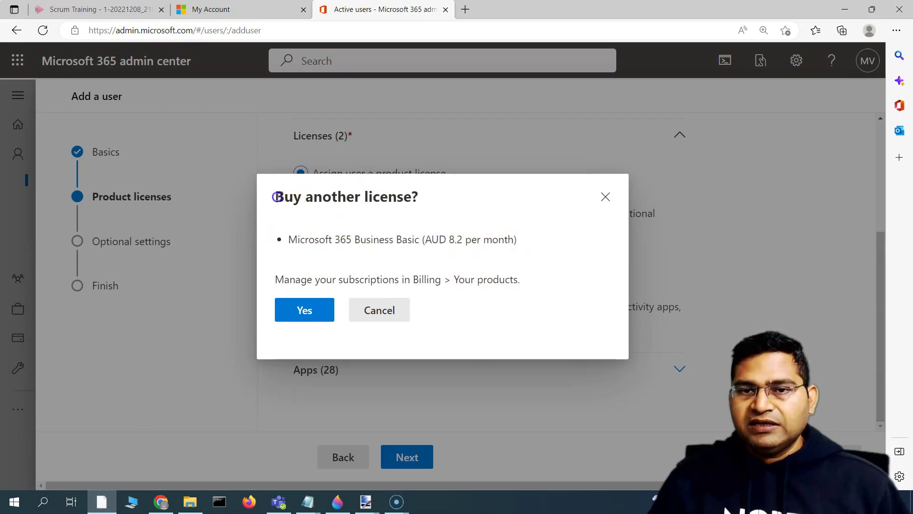
{"action": "left_click_drag", "start_coordinate": [277, 196], "coordinate": [422, 198]}
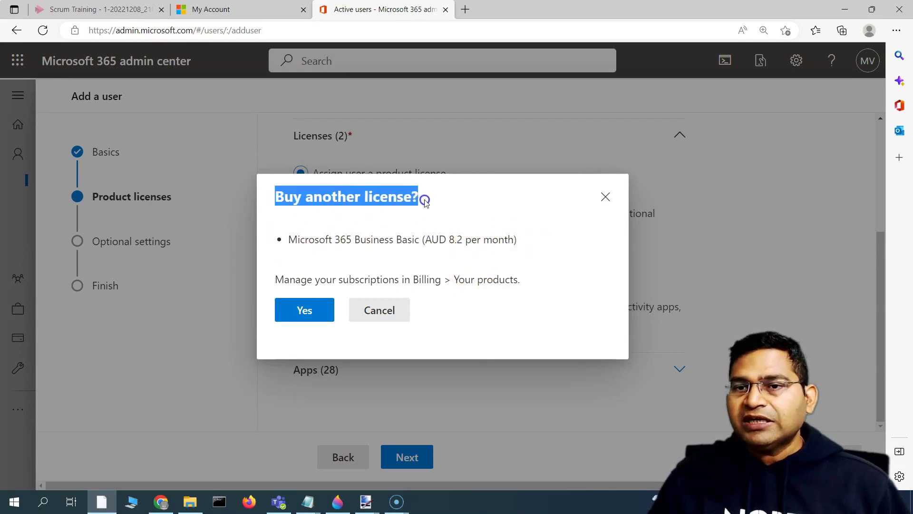
{"action": "left_click", "coordinate": [306, 313]}
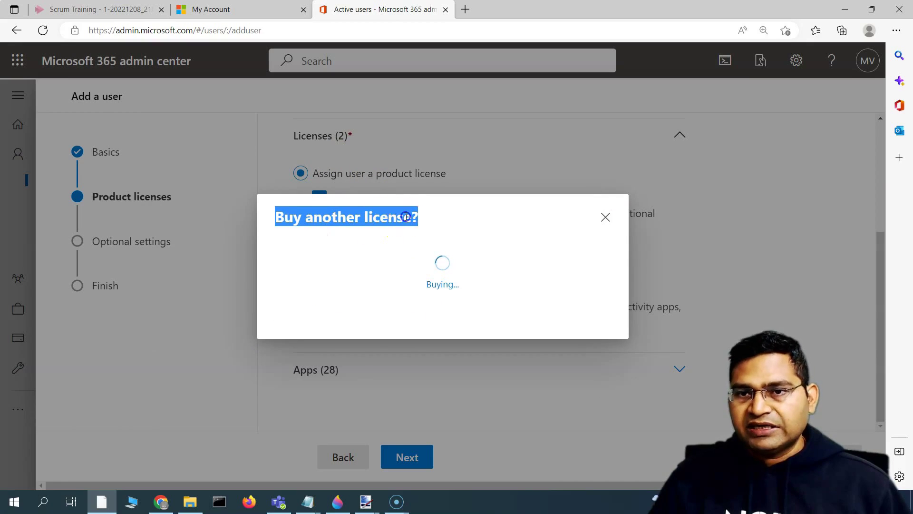
{"action": "left_click", "coordinate": [394, 230]}
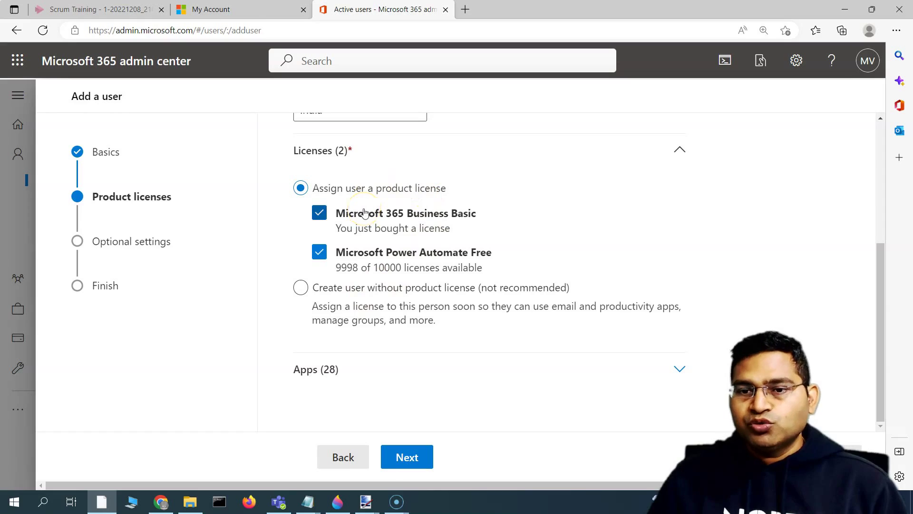
Review the 28 included apps and the purchase confirmation, then go to optional settings.
{"action": "left_click", "coordinate": [330, 369]}
{"action": "scroll", "coordinate": [381, 357], "scroll_direction": "down", "scroll_amount": 3}
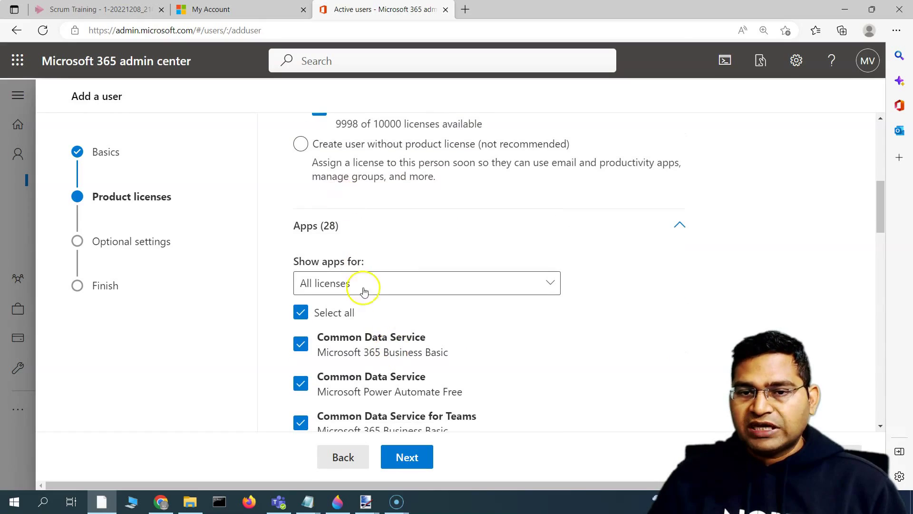
{"action": "scroll", "coordinate": [367, 373], "scroll_direction": "down", "scroll_amount": 8}
{"action": "scroll", "coordinate": [367, 377], "scroll_direction": "down", "scroll_amount": 14}
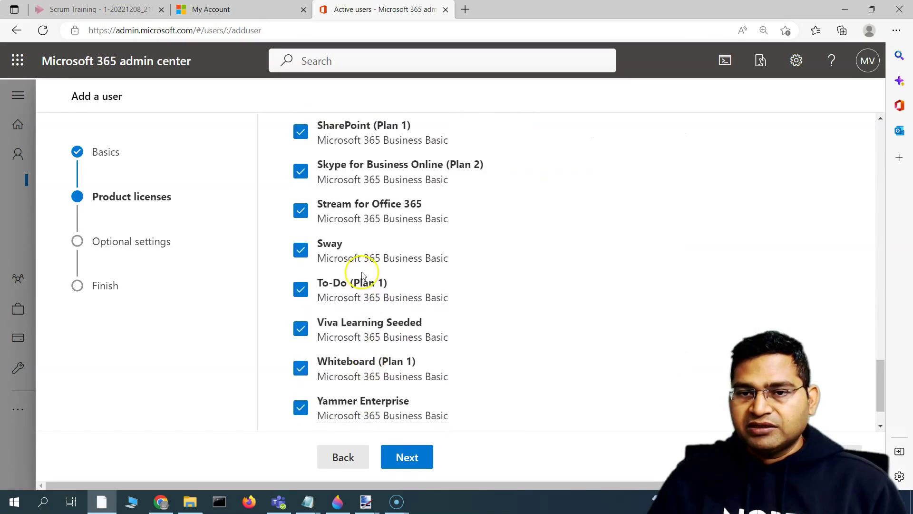
{"action": "scroll", "coordinate": [387, 319], "scroll_direction": "up", "scroll_amount": 5}
{"action": "scroll", "coordinate": [388, 318], "scroll_direction": "up", "scroll_amount": 15}
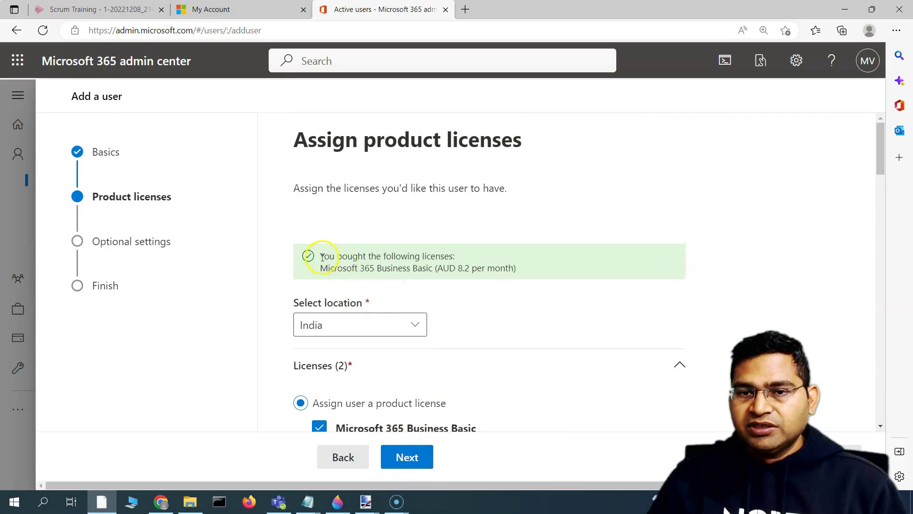
{"action": "left_click_drag", "start_coordinate": [322, 257], "coordinate": [516, 268]}
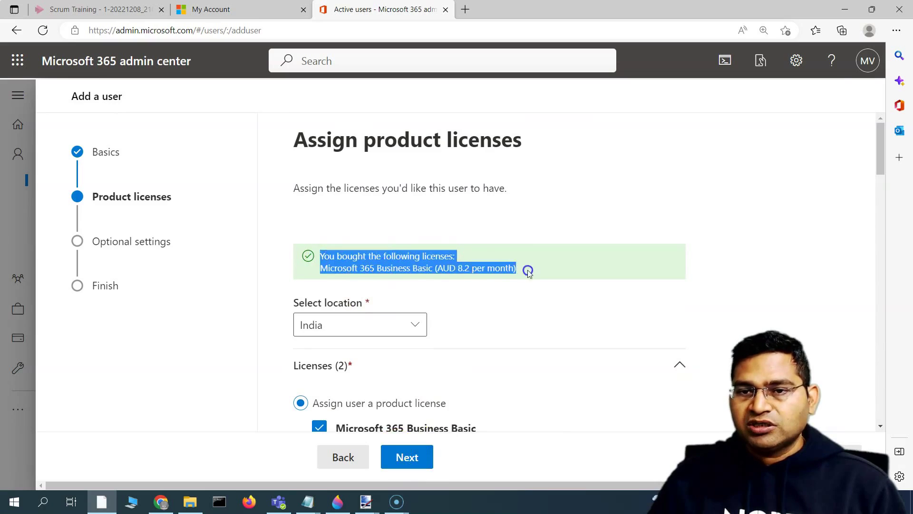
{"action": "left_click", "coordinate": [386, 252]}
{"action": "scroll", "coordinate": [512, 278], "scroll_direction": "down", "scroll_amount": 4}
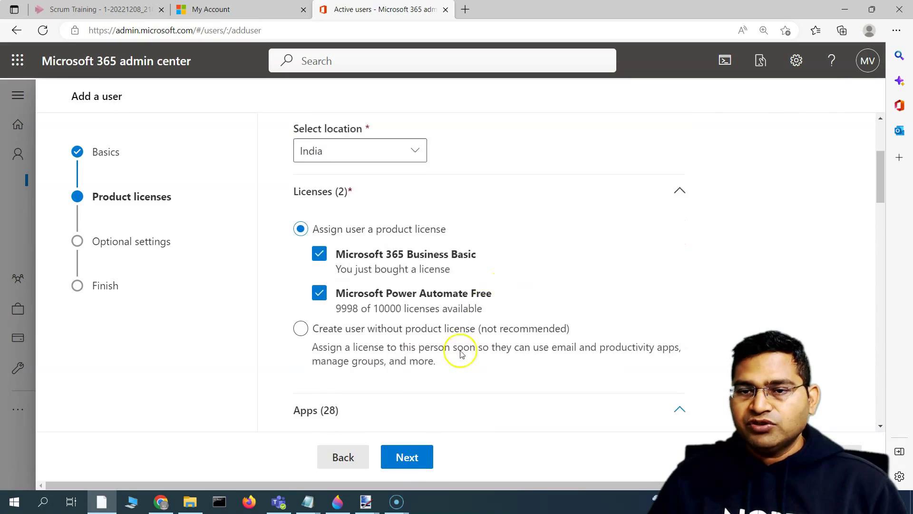
{"action": "left_click", "coordinate": [409, 457]}
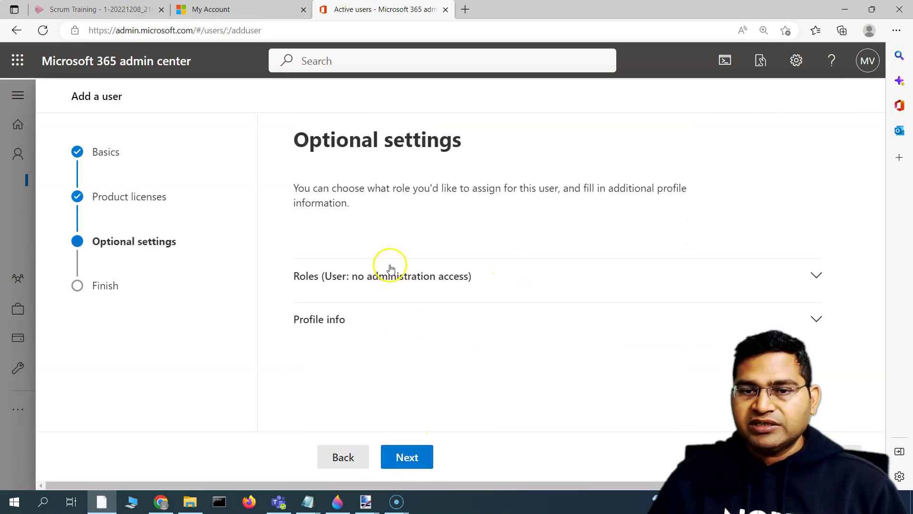
In Roles, try Service Support and Teams Administrator roles, then revert to User (no admin center access).
{"action": "left_click", "coordinate": [389, 282]}
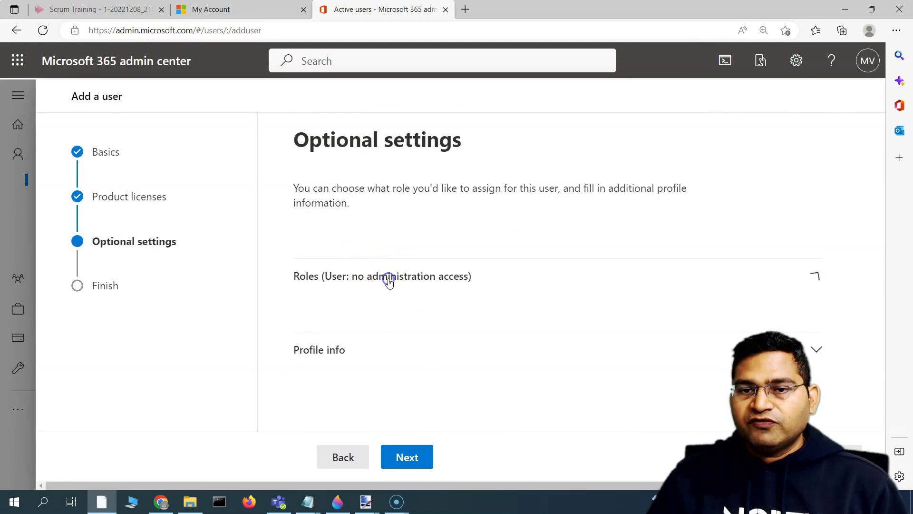
{"action": "scroll", "coordinate": [393, 296], "scroll_direction": "down", "scroll_amount": 1}
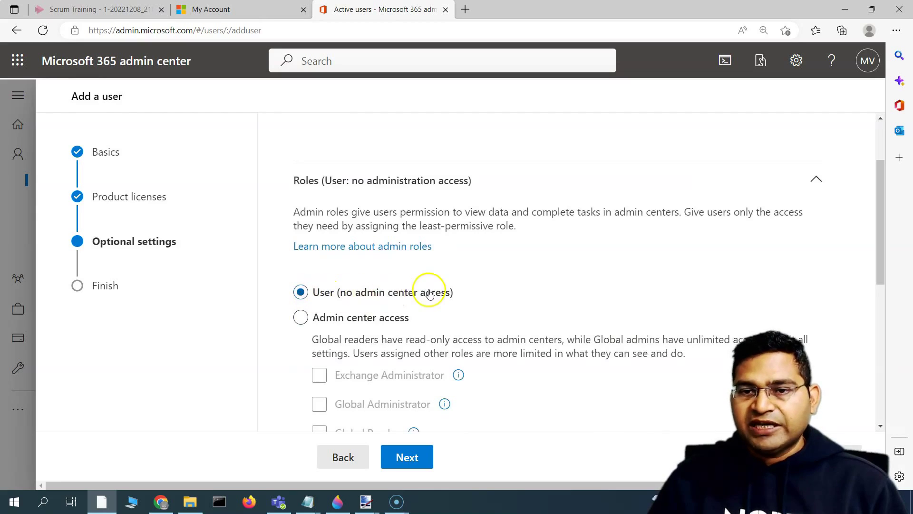
{"action": "scroll", "coordinate": [491, 287], "scroll_direction": "down", "scroll_amount": 2}
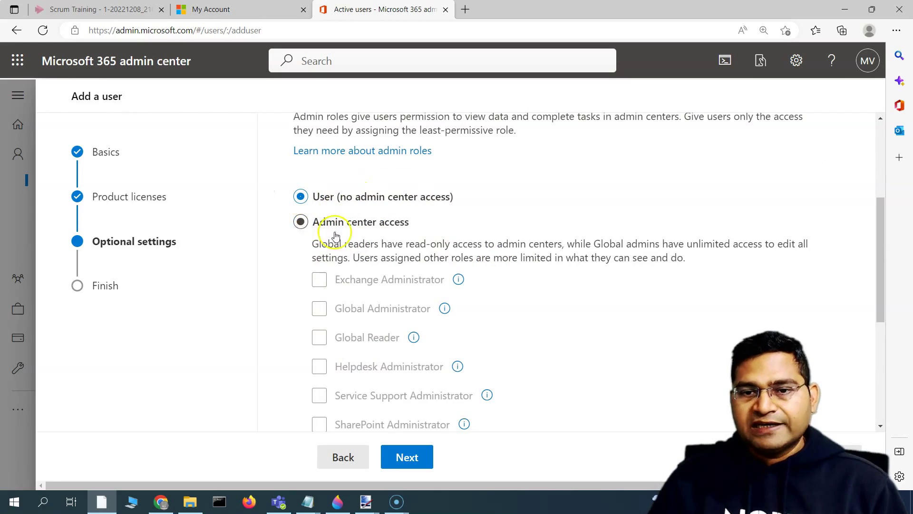
{"action": "scroll", "coordinate": [381, 328], "scroll_direction": "down", "scroll_amount": 1}
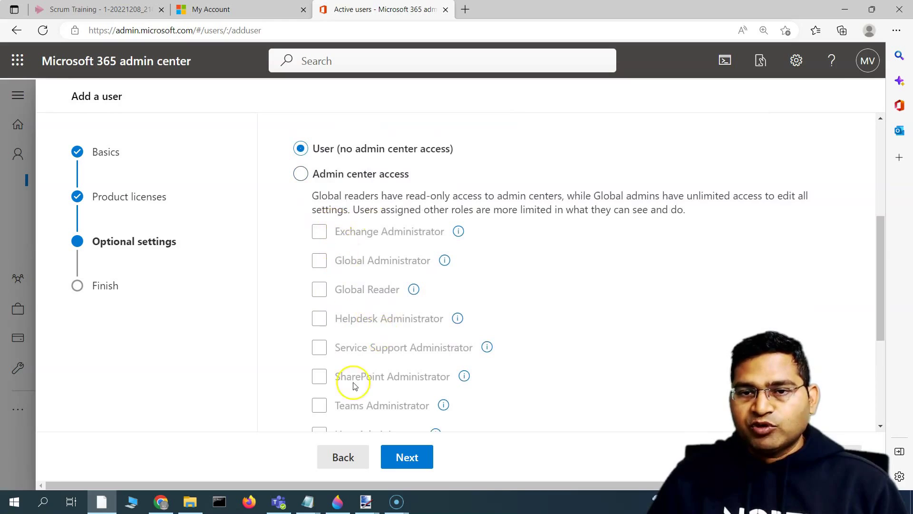
{"action": "scroll", "coordinate": [346, 126], "scroll_direction": "down", "scroll_amount": 2}
{"action": "scroll", "coordinate": [347, 157], "scroll_direction": "up", "scroll_amount": 2}
{"action": "left_click", "coordinate": [306, 174]}
{"action": "left_click", "coordinate": [358, 362]}
{"action": "left_click", "coordinate": [385, 404]}
{"action": "left_click", "coordinate": [301, 149]}
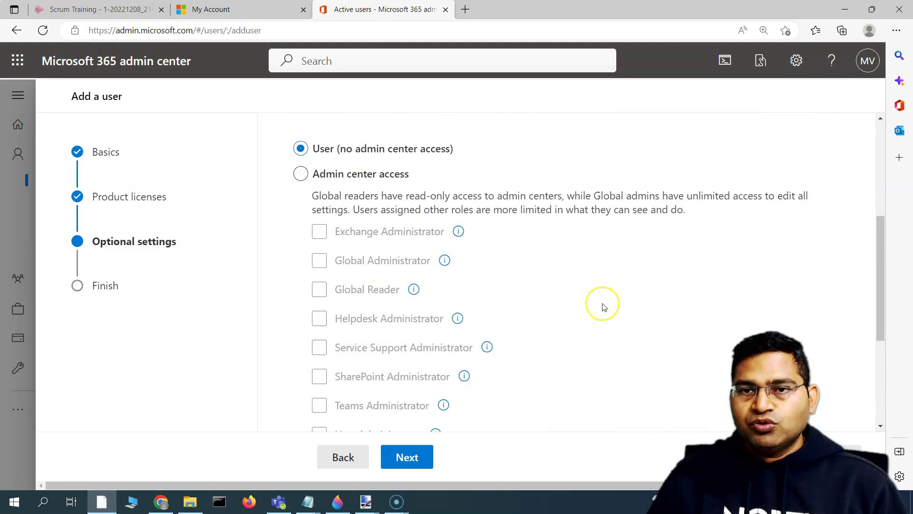
Continue the wizard to the Review and finish step.
{"action": "scroll", "coordinate": [604, 306], "scroll_direction": "down", "scroll_amount": 2}
{"action": "scroll", "coordinate": [604, 306], "scroll_direction": "up", "scroll_amount": 2}
{"action": "scroll", "coordinate": [601, 300], "scroll_direction": "down", "scroll_amount": 2}
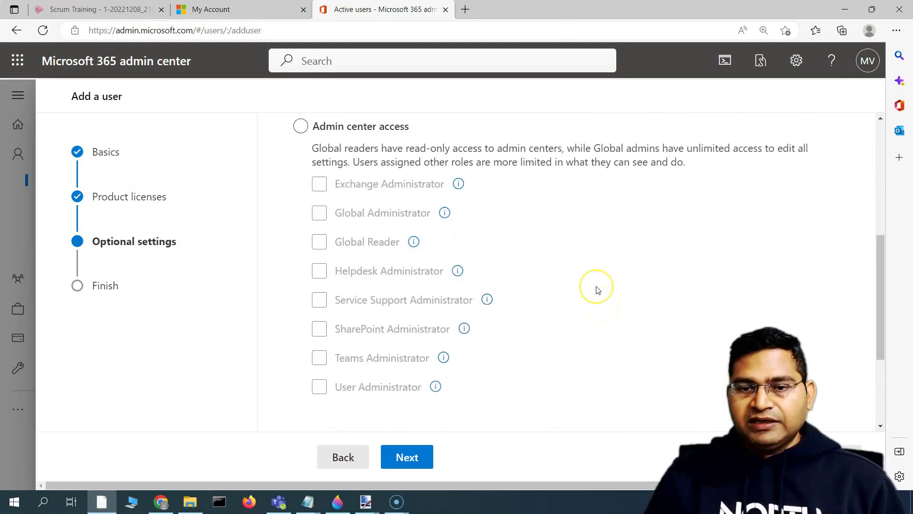
{"action": "scroll", "coordinate": [415, 247], "scroll_direction": "down", "scroll_amount": 1}
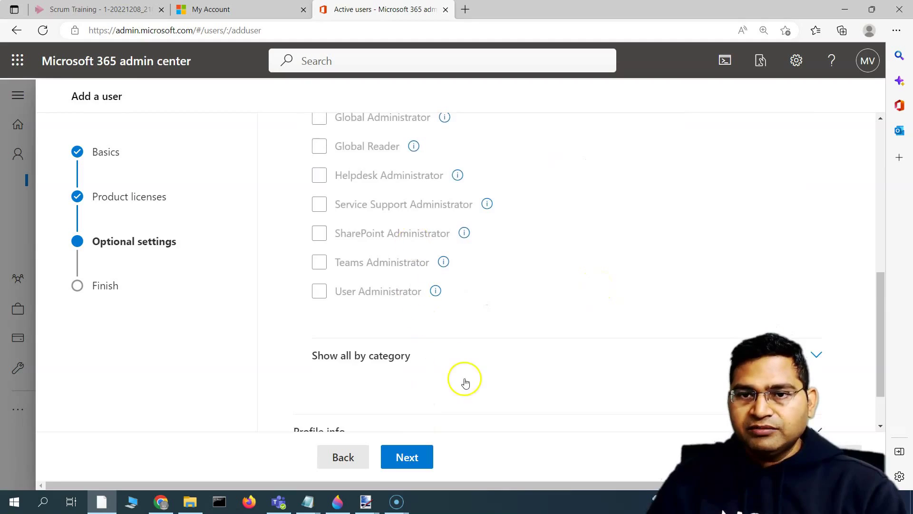
{"action": "scroll", "coordinate": [459, 385], "scroll_direction": "down", "scroll_amount": 1}
{"action": "left_click", "coordinate": [408, 457]}
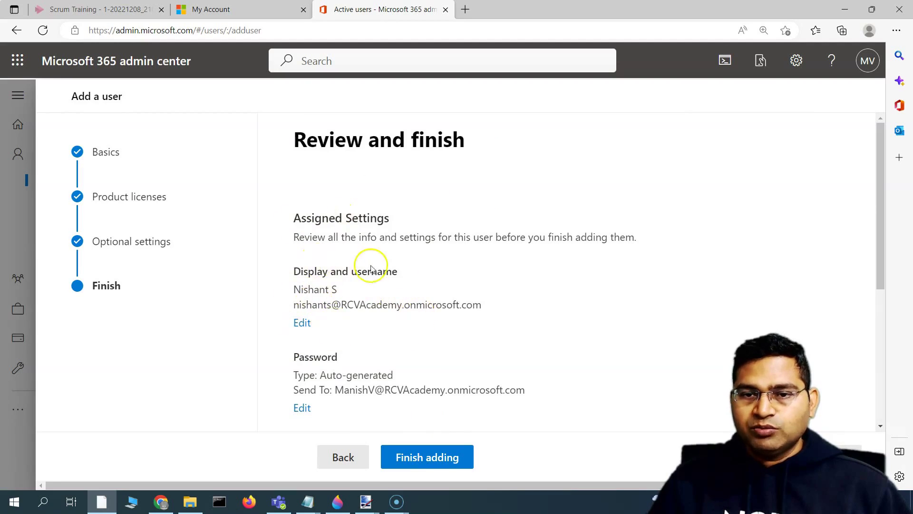
Review the assigned settings and finish adding the user.
{"action": "scroll", "coordinate": [465, 362], "scroll_direction": "down", "scroll_amount": 2}
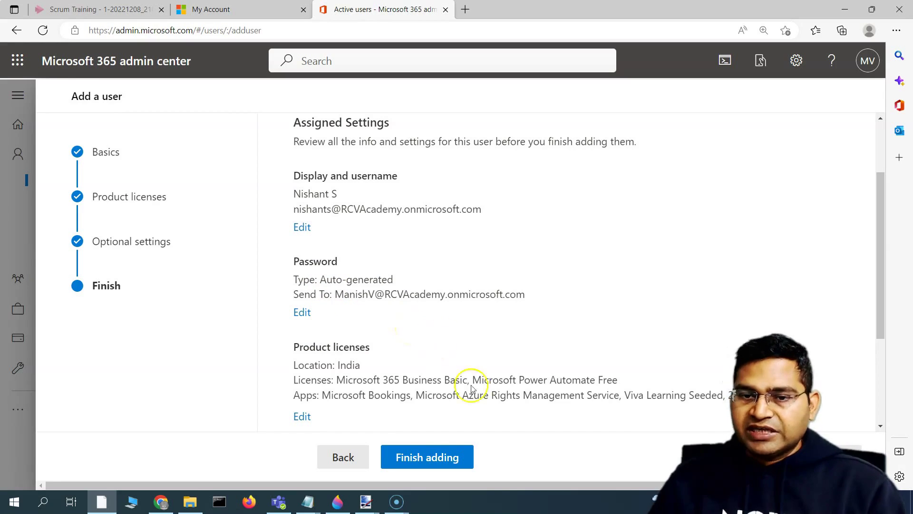
{"action": "left_click", "coordinate": [439, 458]}
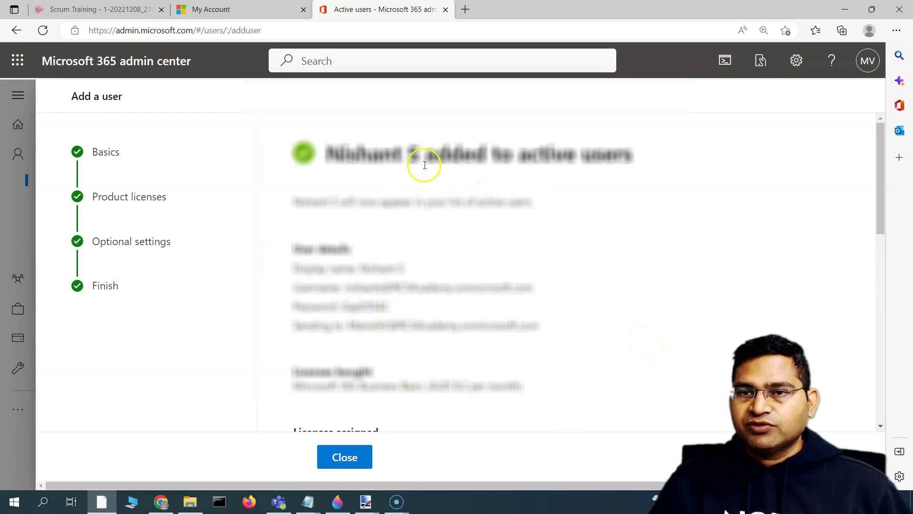
Select the new user's username and password on the confirmation page, then close it.
{"action": "scroll", "coordinate": [540, 308], "scroll_direction": "down", "scroll_amount": 10}
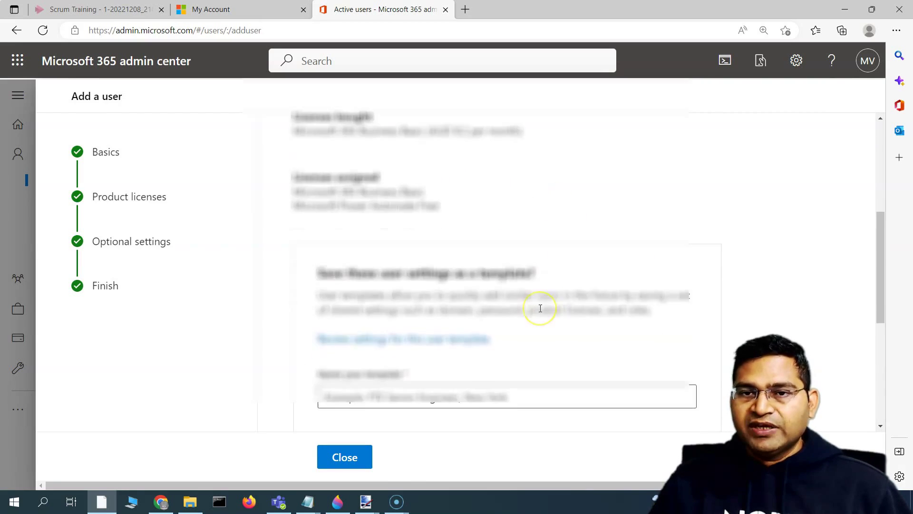
{"action": "scroll", "coordinate": [541, 308], "scroll_direction": "down", "scroll_amount": 2}
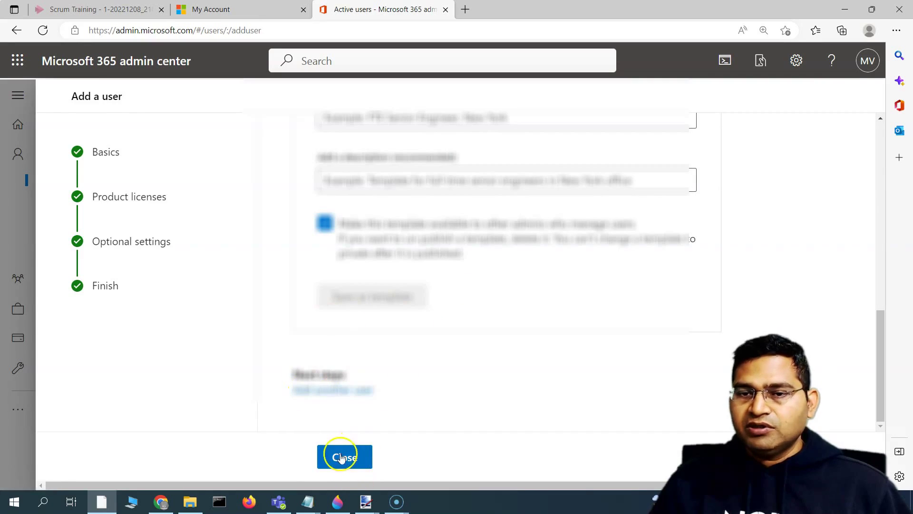
{"action": "scroll", "coordinate": [430, 379], "scroll_direction": "up", "scroll_amount": 10}
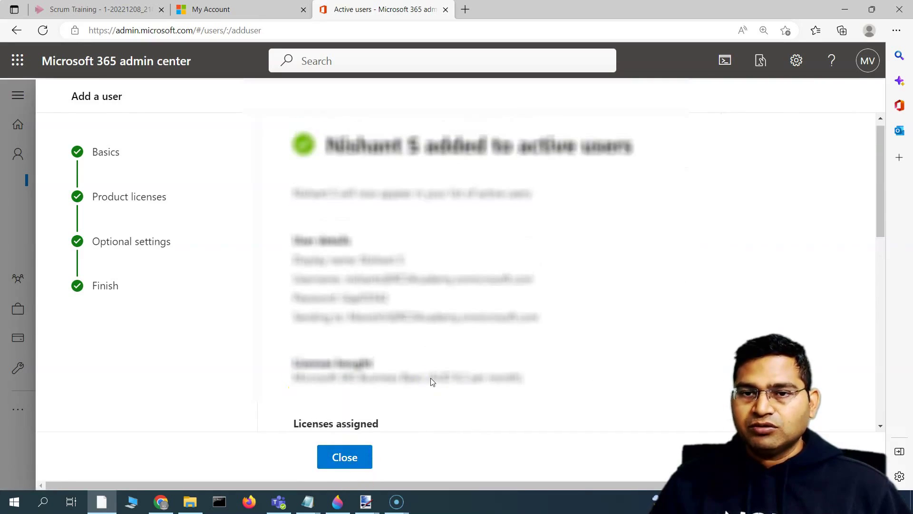
{"action": "left_click_drag", "start_coordinate": [407, 300], "coordinate": [307, 284]}
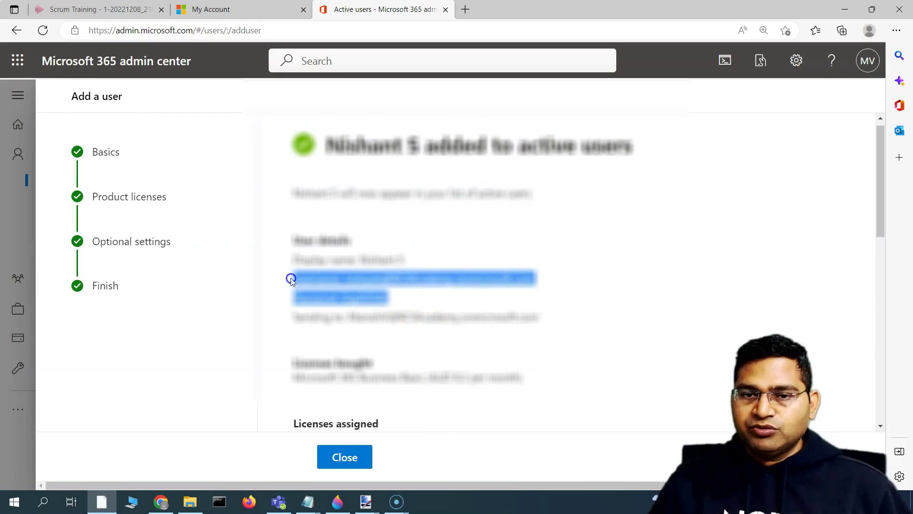
{"action": "key", "text": "alt+Tab"}
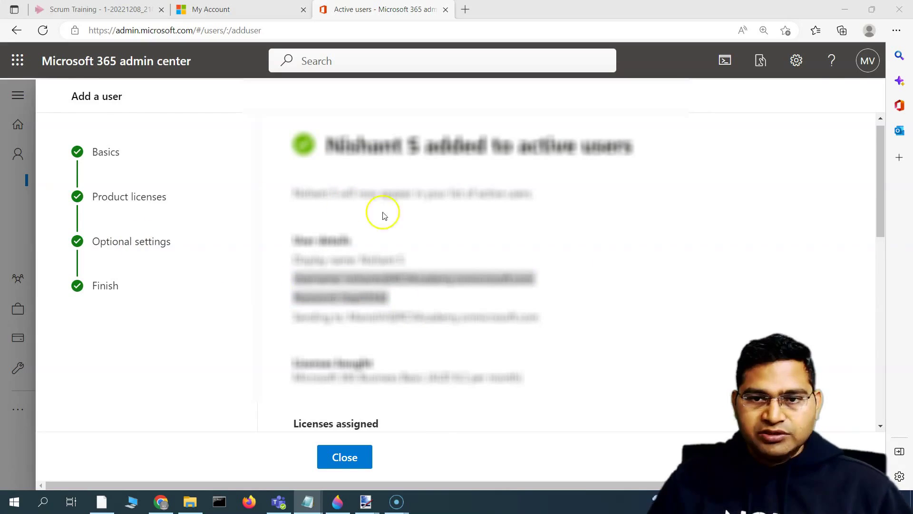
{"action": "left_click", "coordinate": [346, 460]}
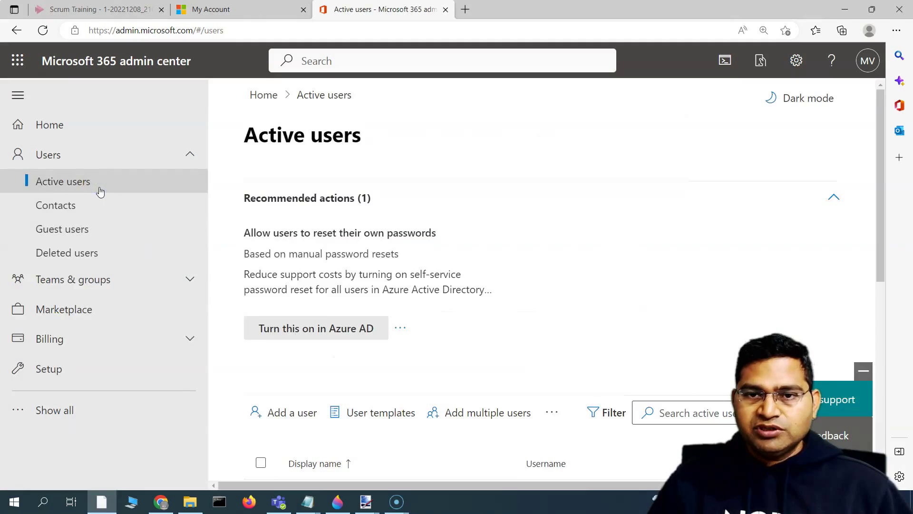
Scroll the Active users table sideways to check the new user's Licenses column, then switch to Teams.
{"action": "scroll", "coordinate": [635, 227], "scroll_direction": "down", "scroll_amount": 5}
{"action": "scroll", "coordinate": [570, 485], "scroll_direction": "right", "scroll_amount": 2}
{"action": "left_click_drag", "start_coordinate": [570, 485], "coordinate": [665, 484]}
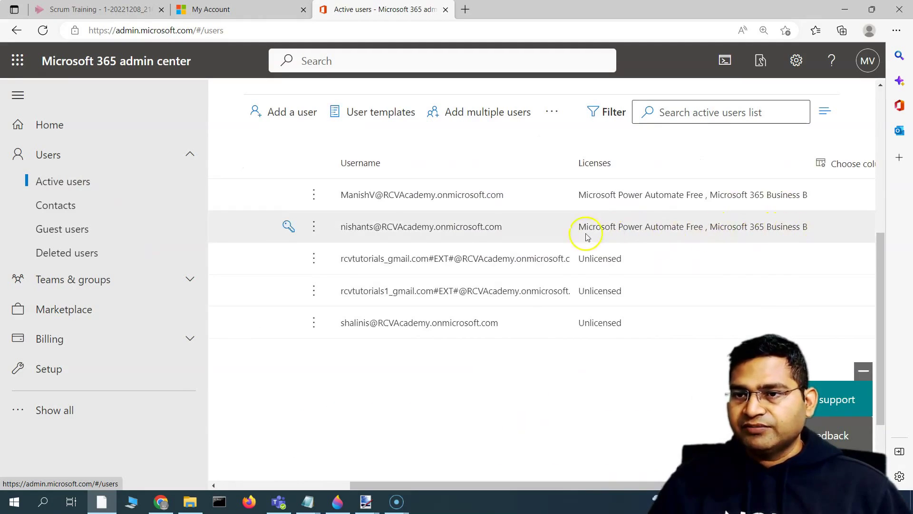
{"action": "left_click_drag", "start_coordinate": [540, 484], "coordinate": [391, 485]}
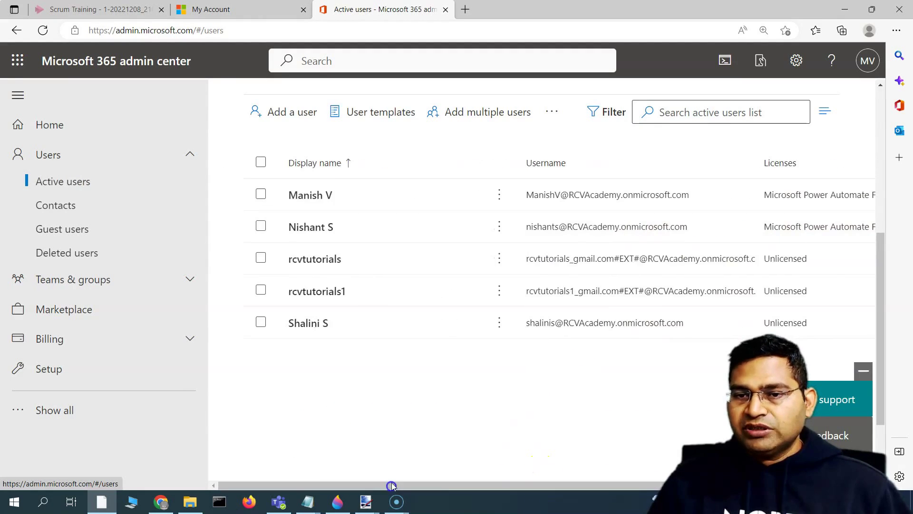
{"action": "left_click_drag", "start_coordinate": [552, 485], "coordinate": [661, 484]}
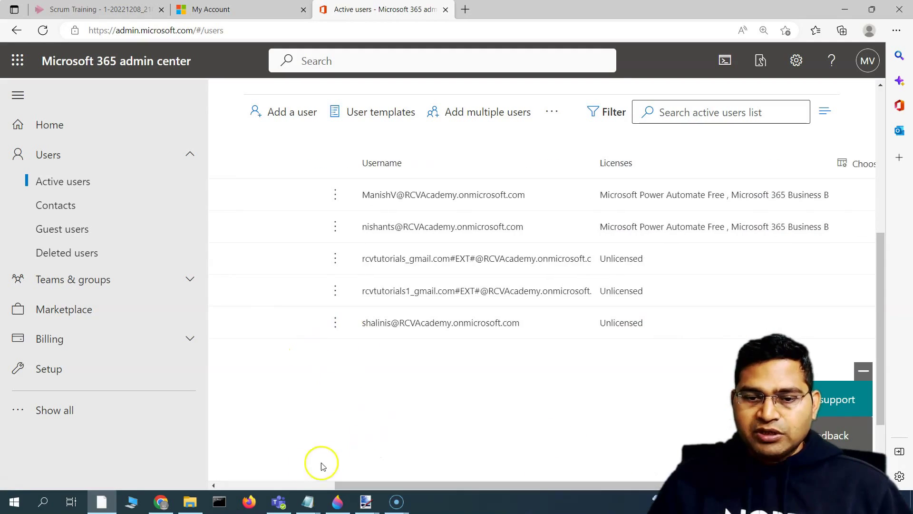
{"action": "left_click", "coordinate": [278, 500]}
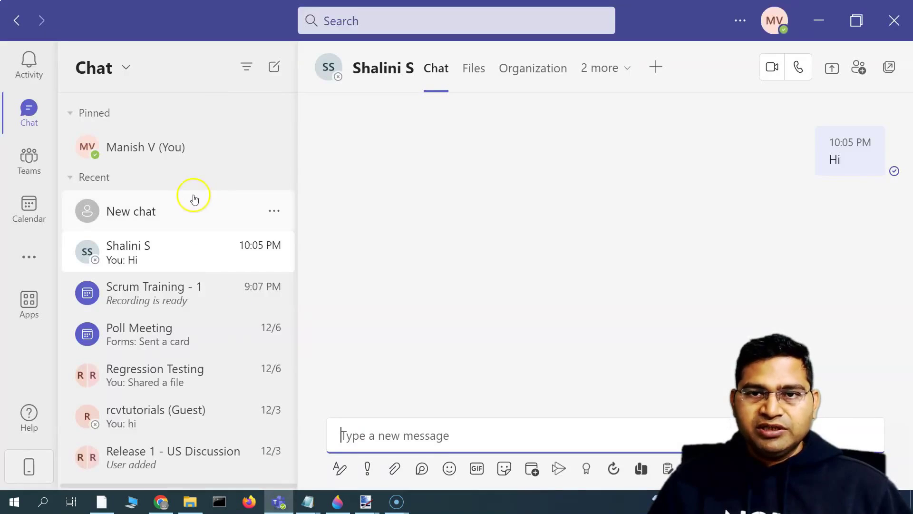
Search Teams with several partial names and open a suggested person's chat.
{"action": "left_click", "coordinate": [29, 160]}
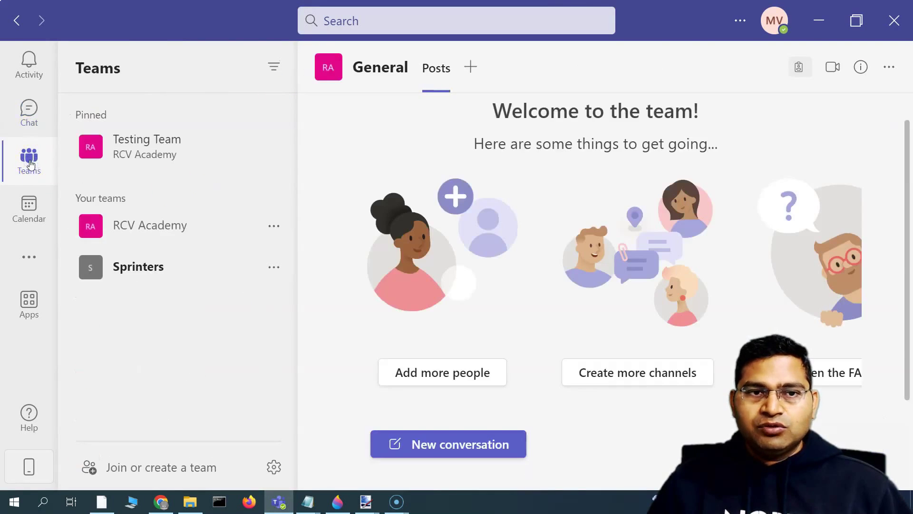
{"action": "left_click", "coordinate": [29, 119]}
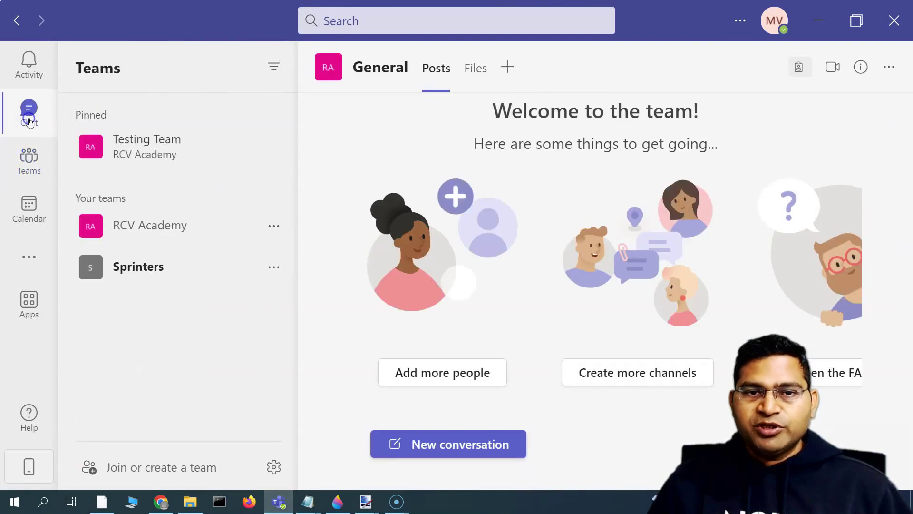
{"action": "left_click", "coordinate": [365, 20]}
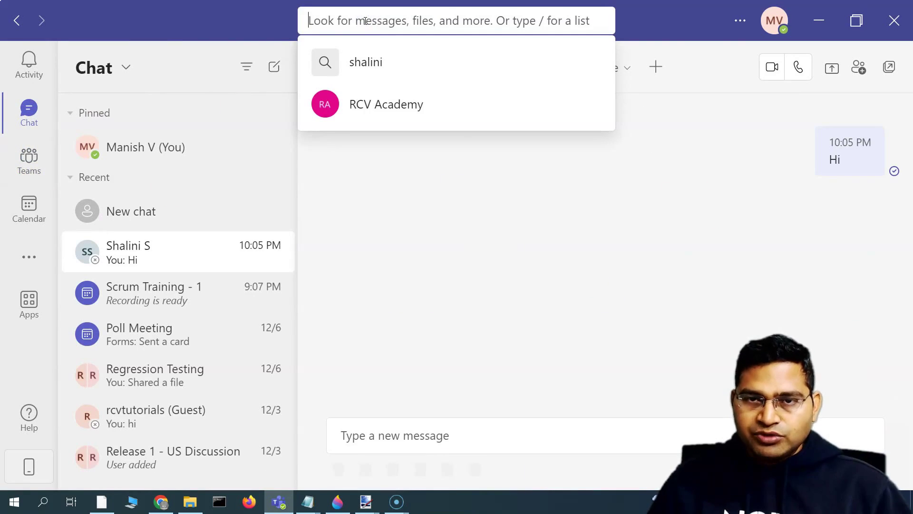
{"action": "type", "text": "shali"}
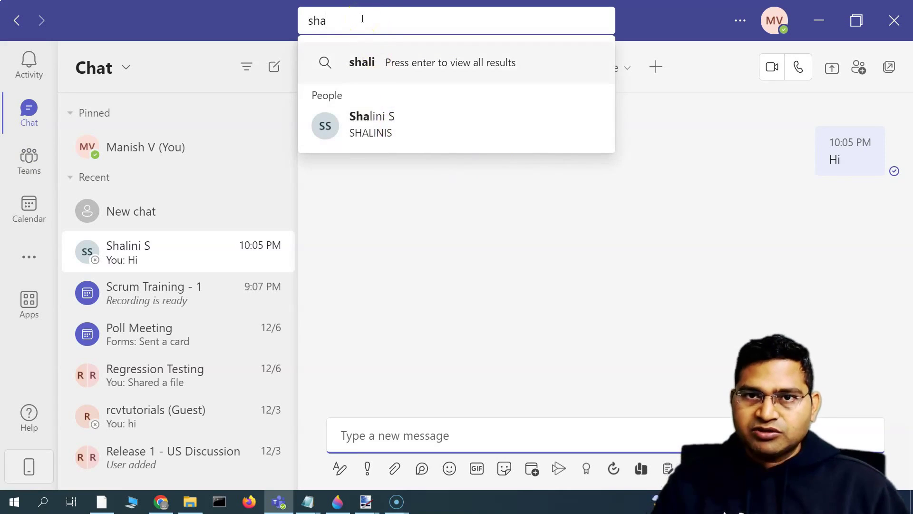
{"action": "key", "text": "BackSpace"}
{"action": "key", "text": "BackSpace"}
{"action": "key", "text": "BackSpace"}
{"action": "type", "text": "shani"}
{"action": "key", "text": "BackSpace"}
{"action": "key", "text": "BackSpace"}
{"action": "type", "text": "lini"}
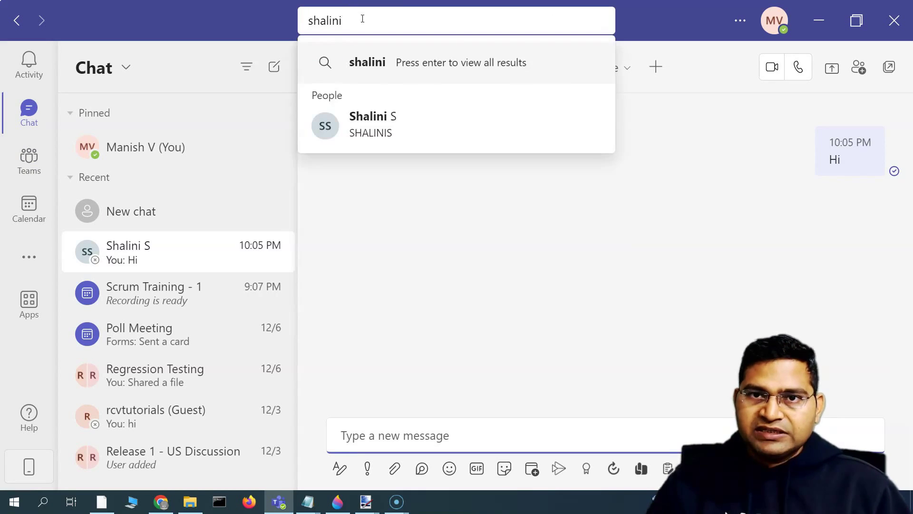
{"action": "left_click_drag", "start_coordinate": [313, 20], "coordinate": [360, 20]}
{"action": "type", "text": "nisha"}
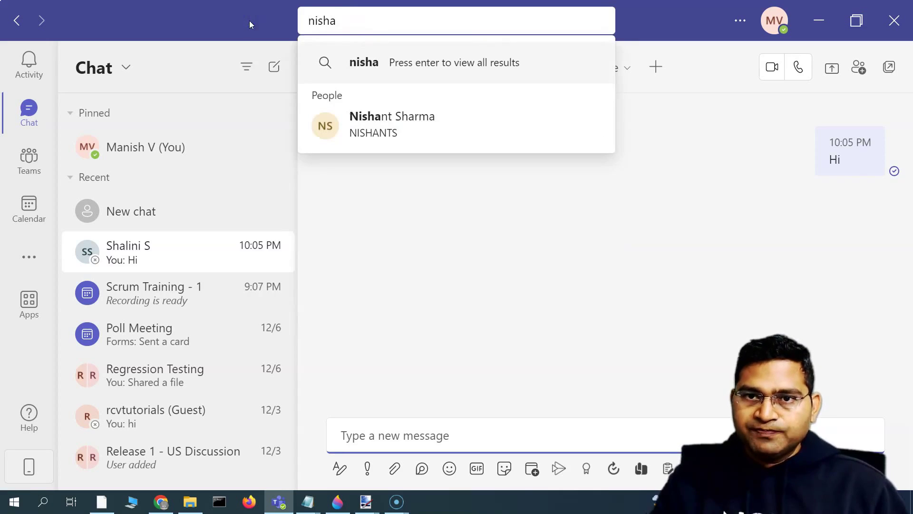
{"action": "left_click", "coordinate": [380, 128]}
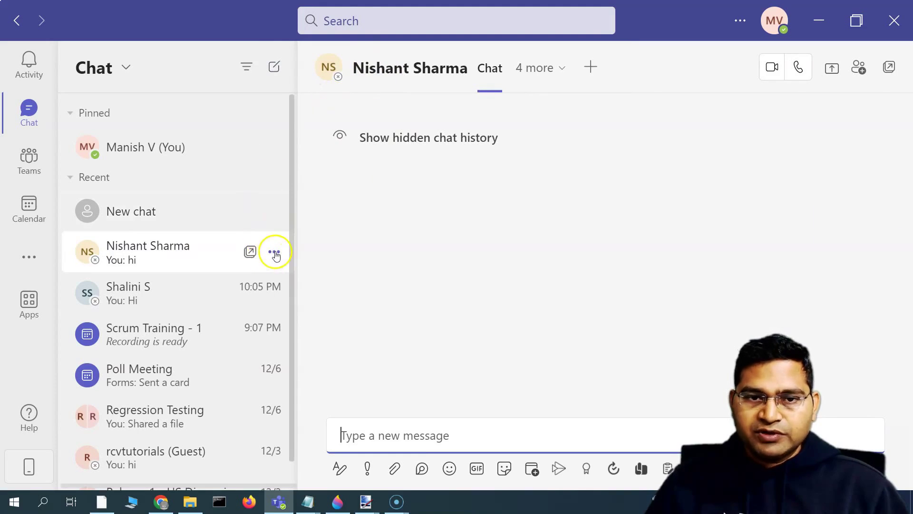
Search for the new user's first name and show all People results.
{"action": "left_click", "coordinate": [363, 21]}
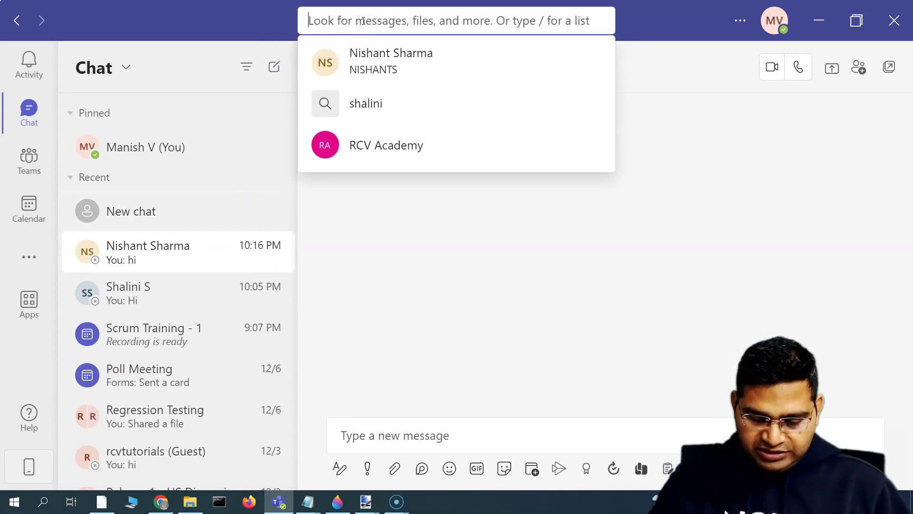
{"action": "type", "text": "nishant"}
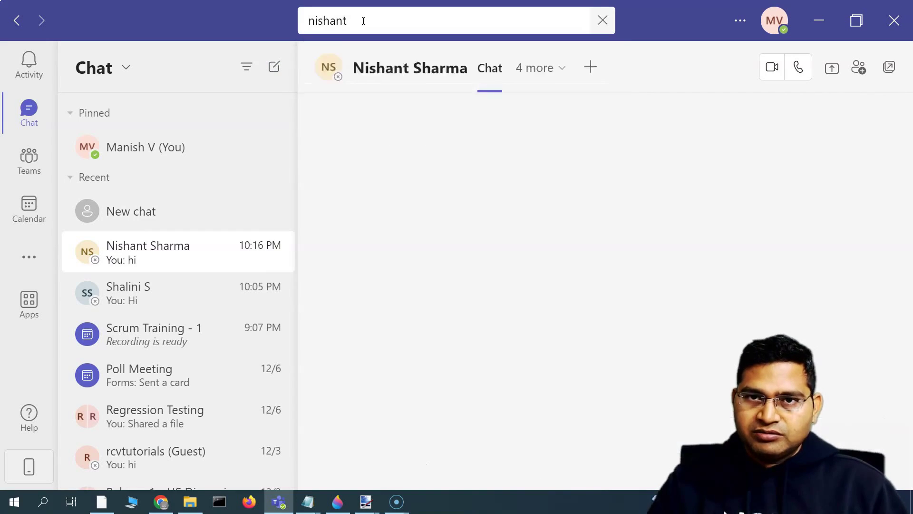
{"action": "key", "text": "Return"}
{"action": "left_click", "coordinate": [261, 70]}
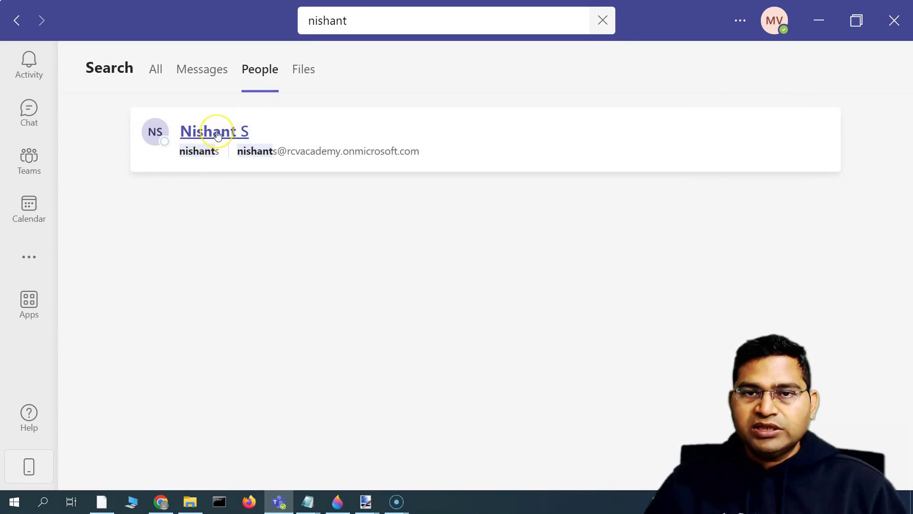
Start an empty draft Teams chat with the newly created user from the People search results.
{"action": "left_click", "coordinate": [217, 134]}
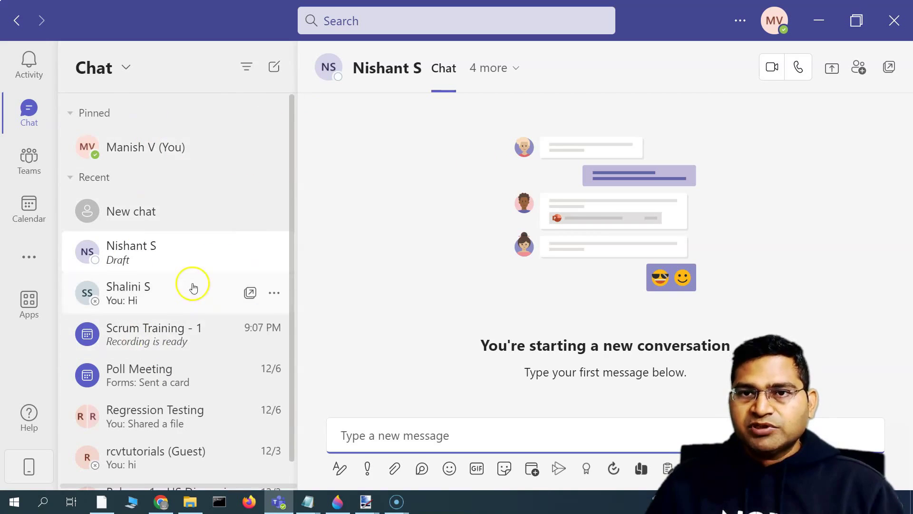
{"action": "scroll", "coordinate": [250, 210], "scroll_direction": "down", "scroll_amount": 1}
{"action": "scroll", "coordinate": [251, 209], "scroll_direction": "up", "scroll_amount": 1}
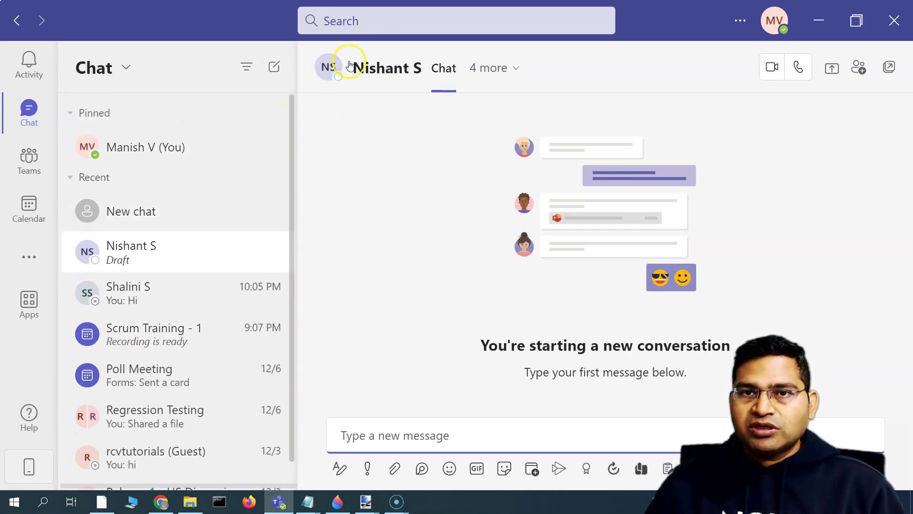
{"action": "left_click", "coordinate": [379, 18]}
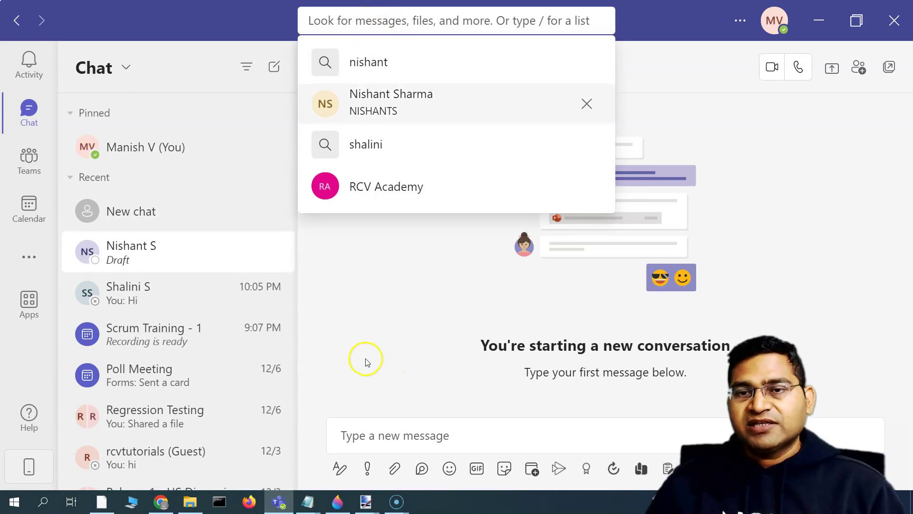
{"action": "left_click", "coordinate": [371, 336]}
{"action": "left_click", "coordinate": [367, 21]}
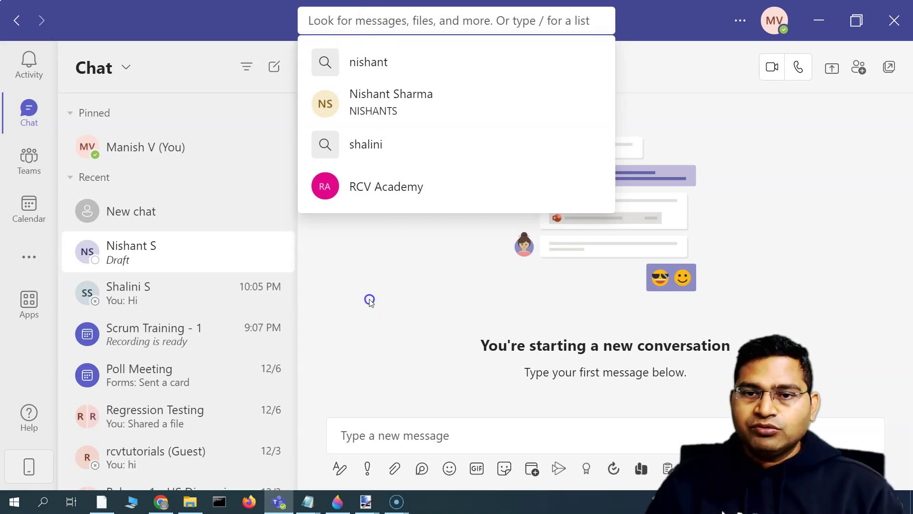
{"action": "left_click", "coordinate": [369, 300]}
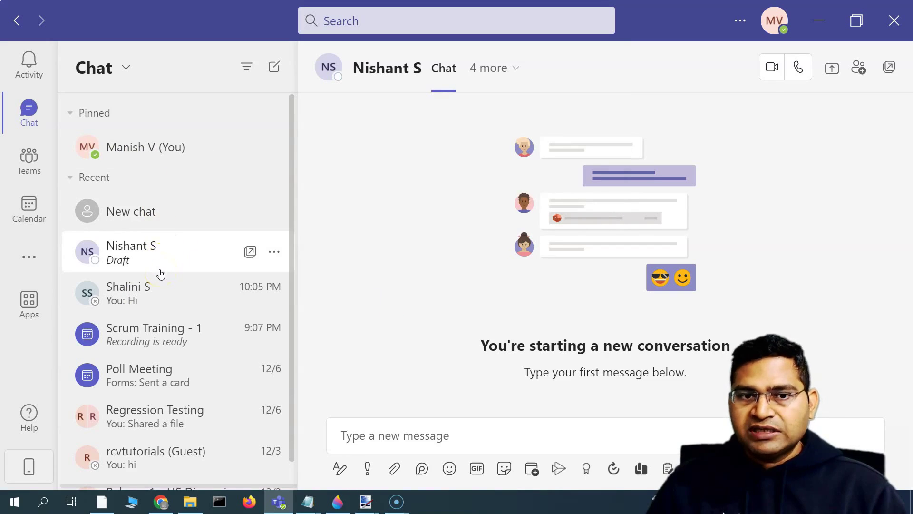
{"action": "left_click", "coordinate": [156, 326]}
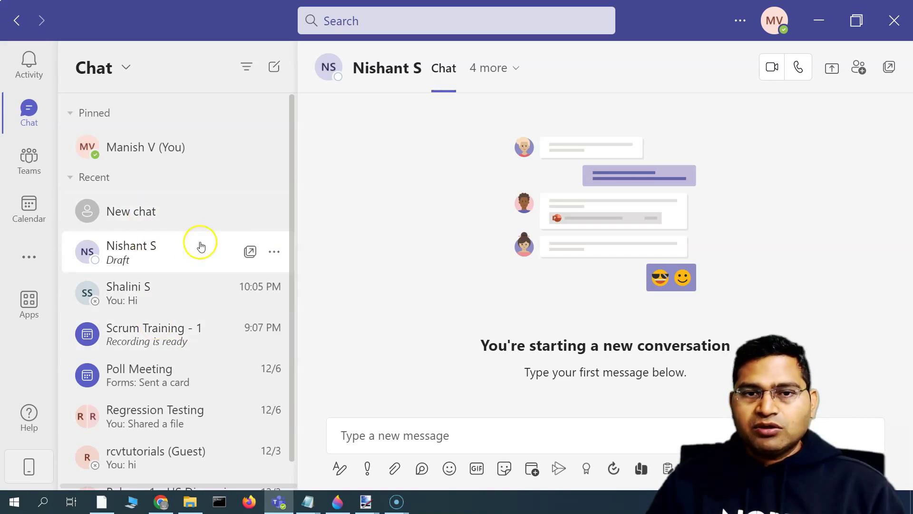
{"action": "left_click", "coordinate": [318, 201]}
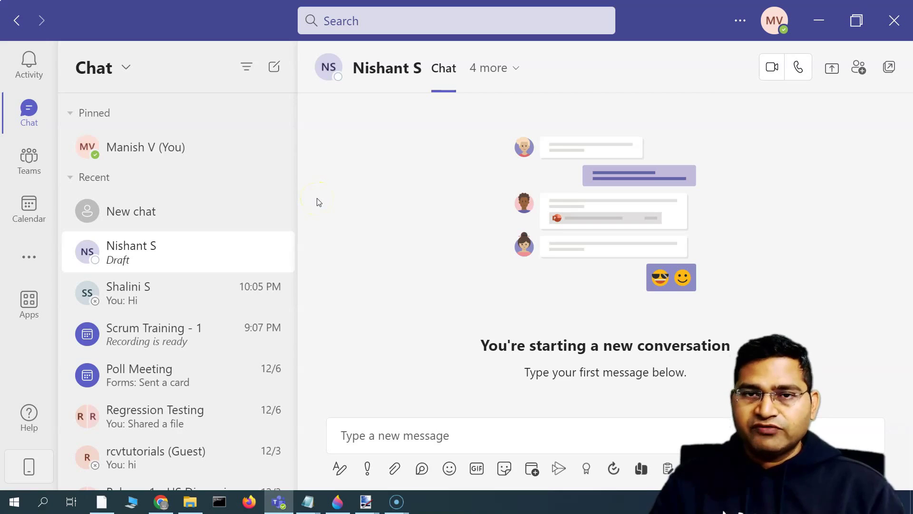